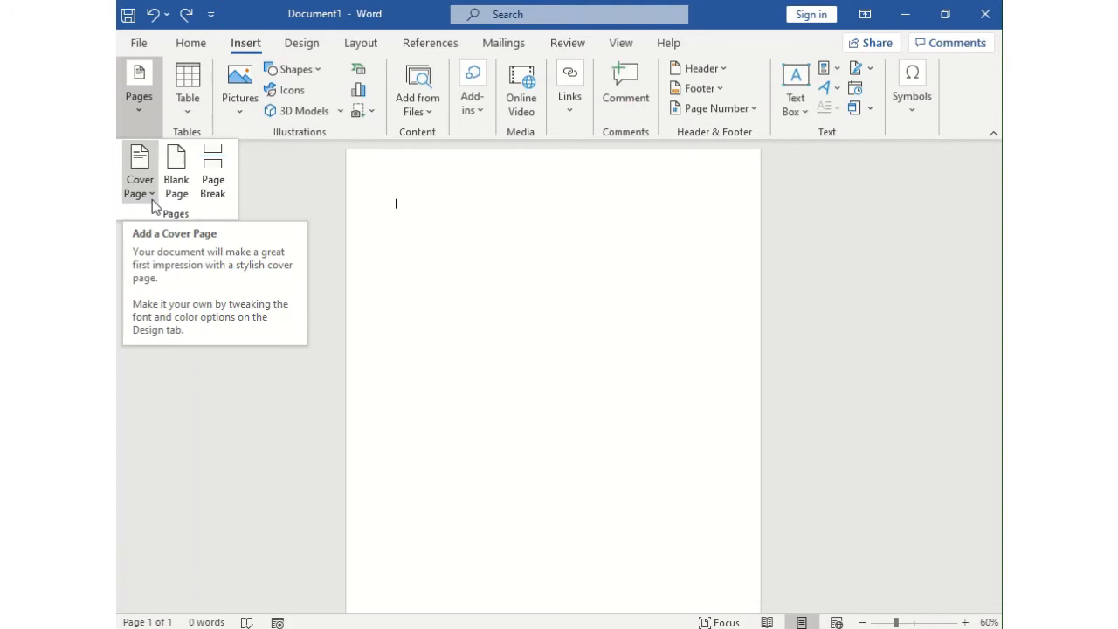
Step: Insert the built-in Austin cover page at the start of the document
left_click(152, 199)
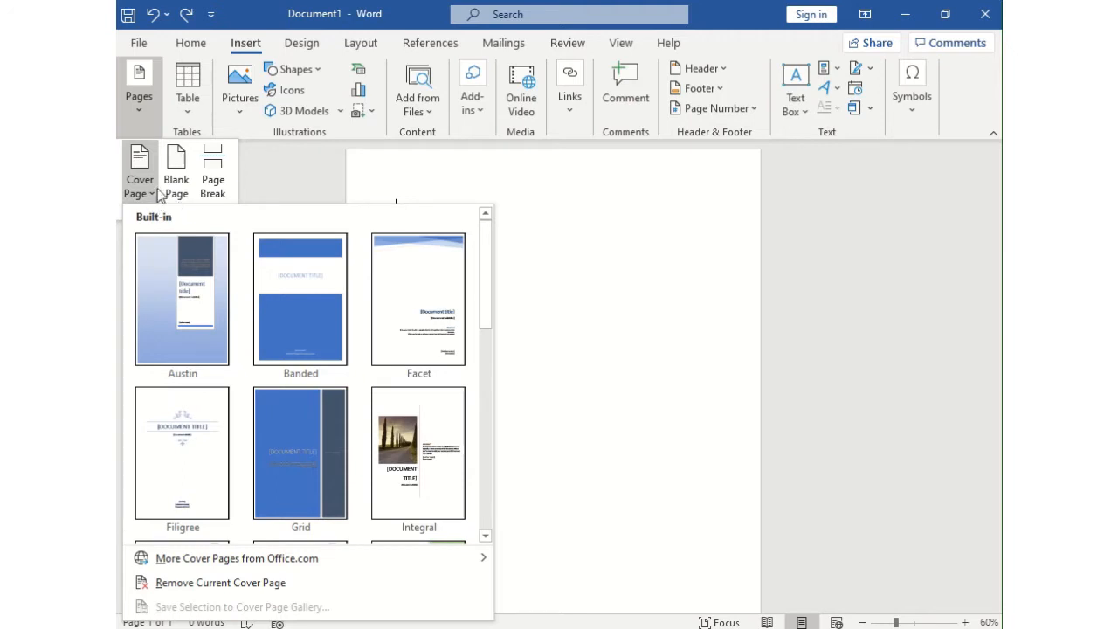
left_click(196, 308)
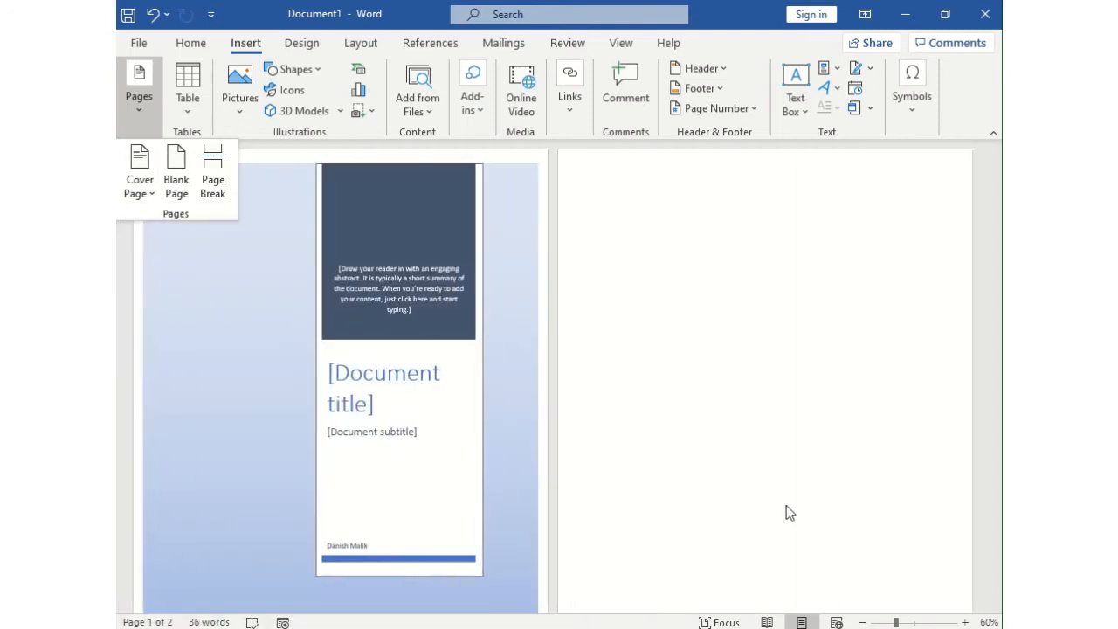
left_click(863, 622)
left_click(863, 622)
left_click(863, 622)
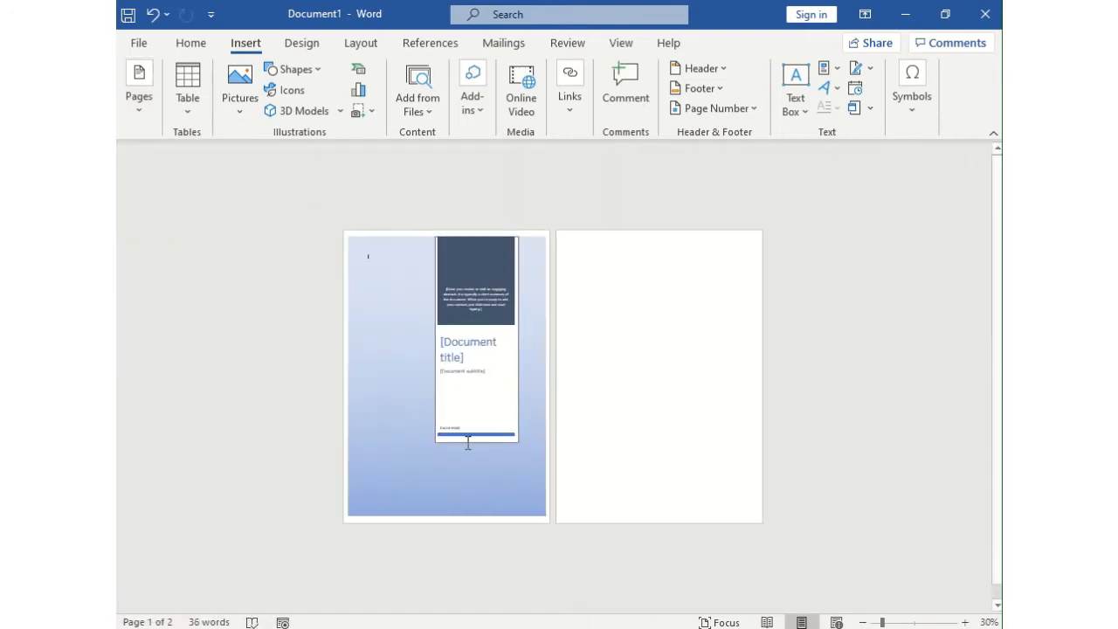
left_click(965, 622)
left_click(964, 622)
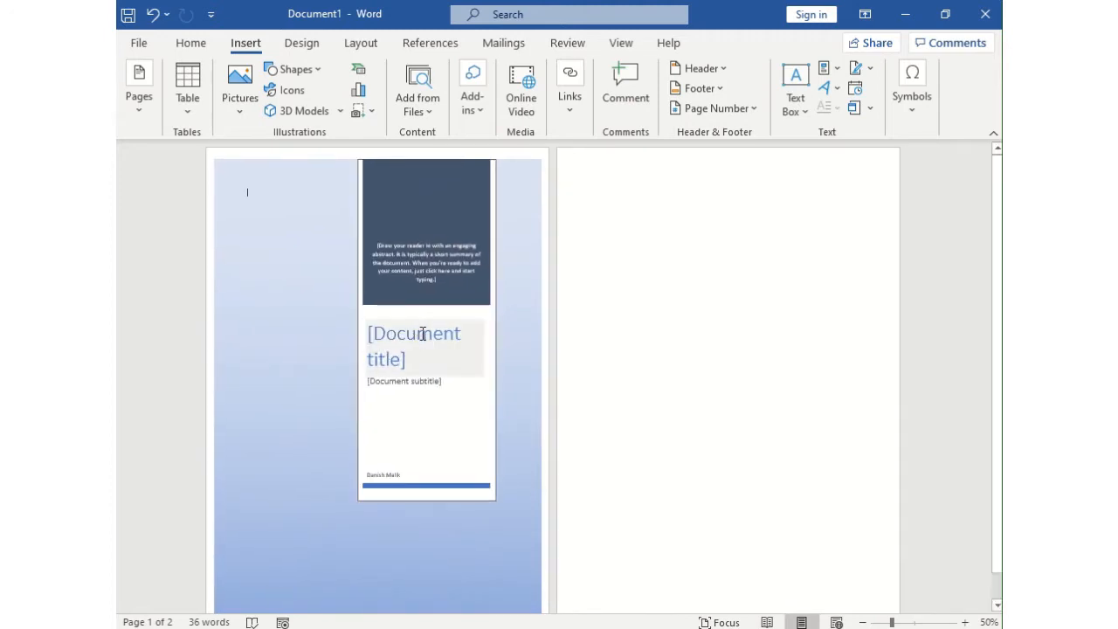
Step: Replace the document title placeholder on the cover page with "Title"
left_click(423, 334)
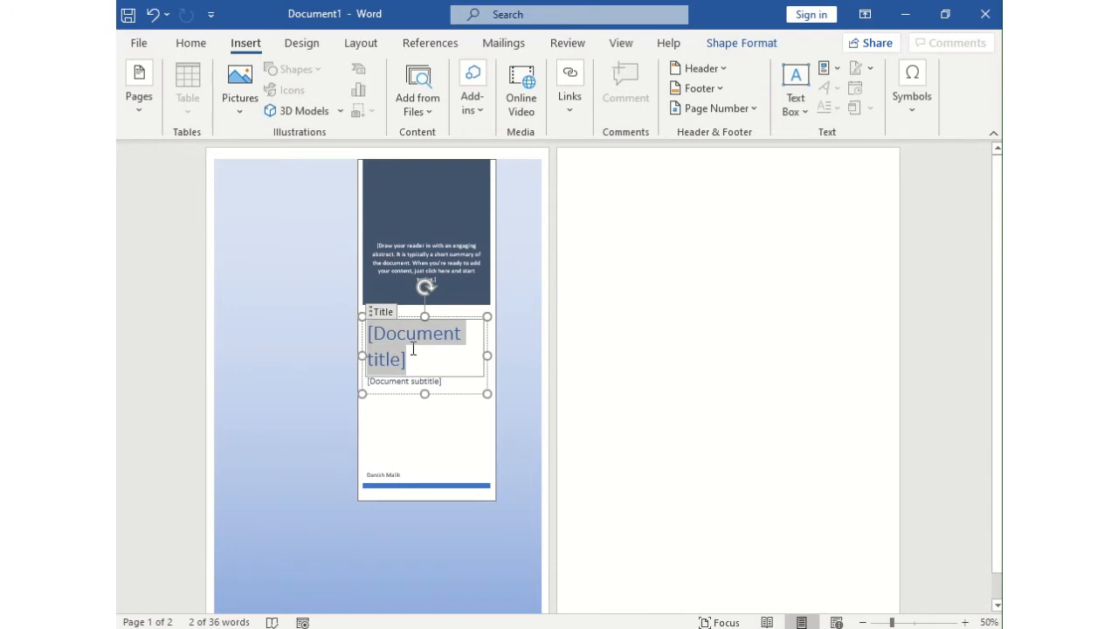
type("Title")
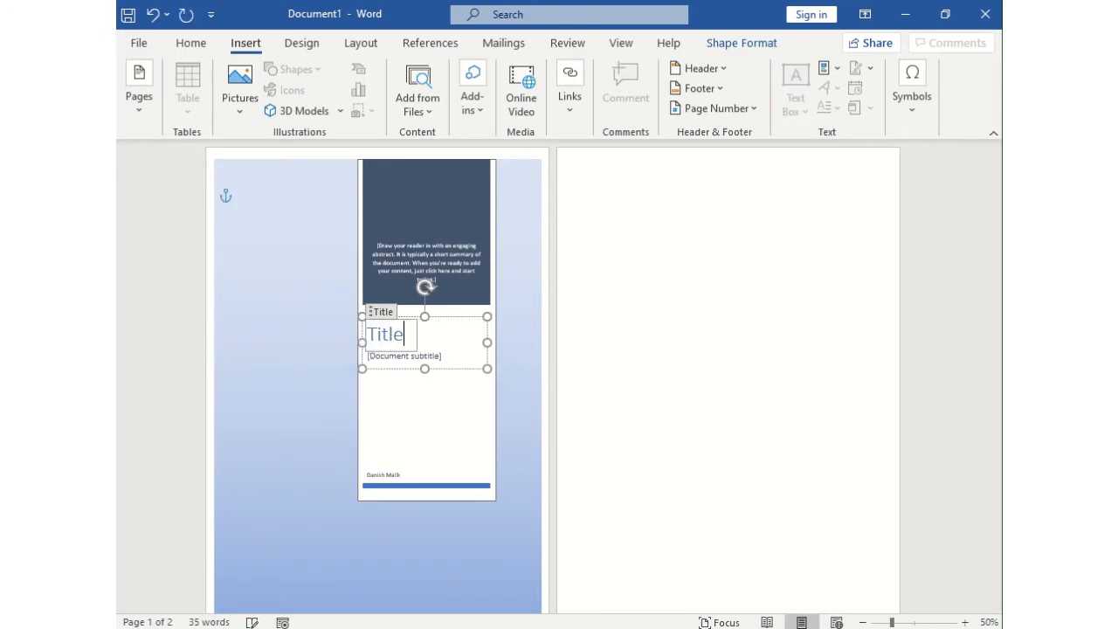
left_click(503, 302)
Step: Try the Banded, Facet, Filigree, Grid and Integral cover page designs one after another
left_click(148, 115)
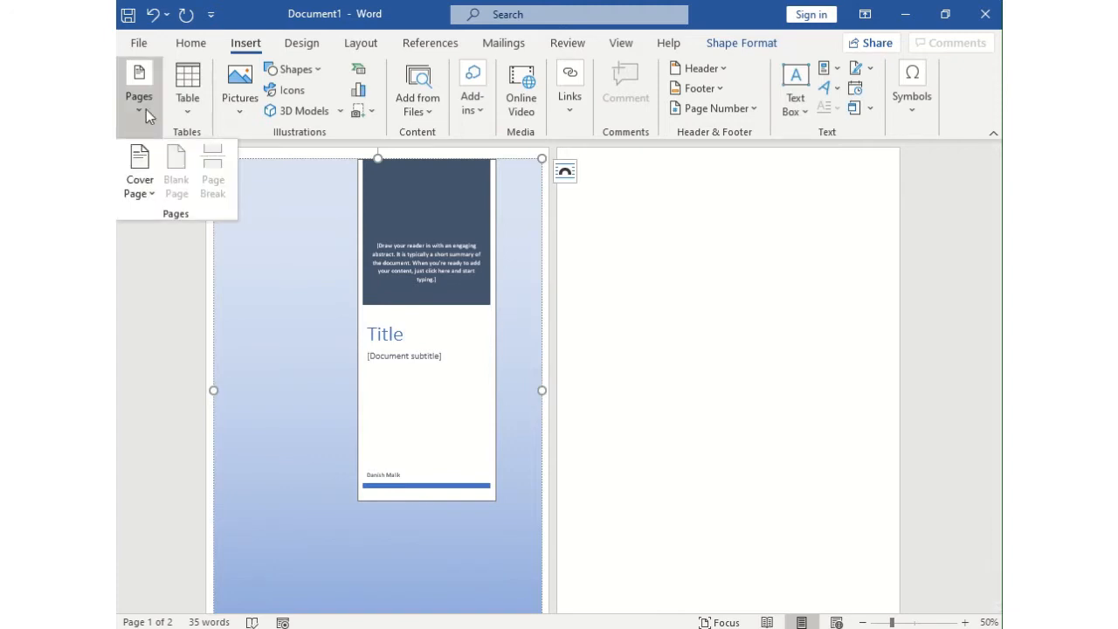
left_click(138, 179)
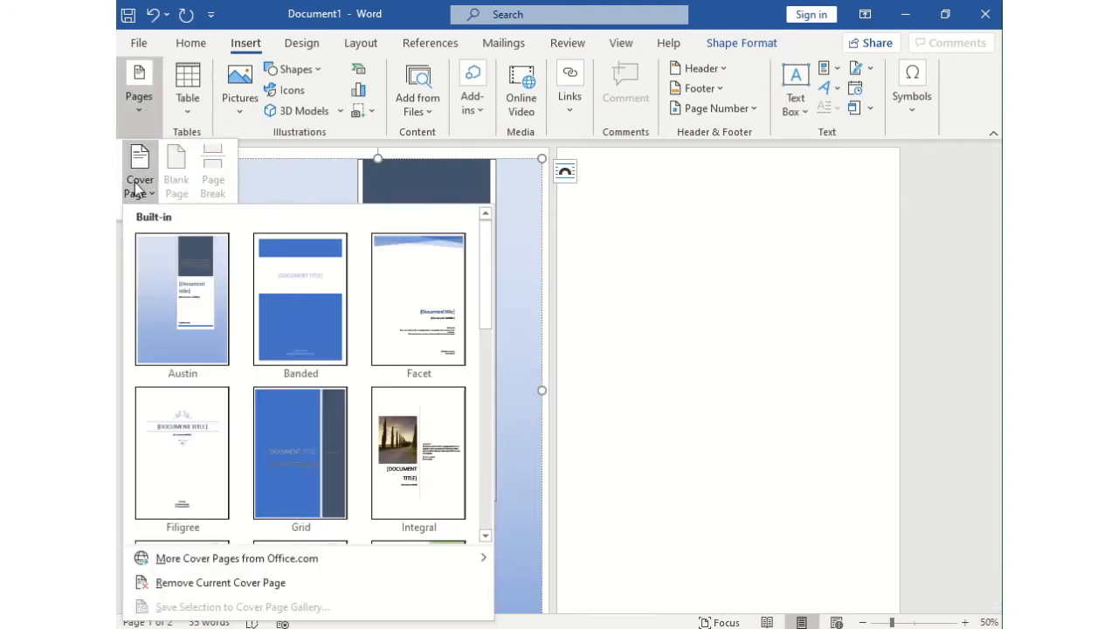
left_click(306, 295)
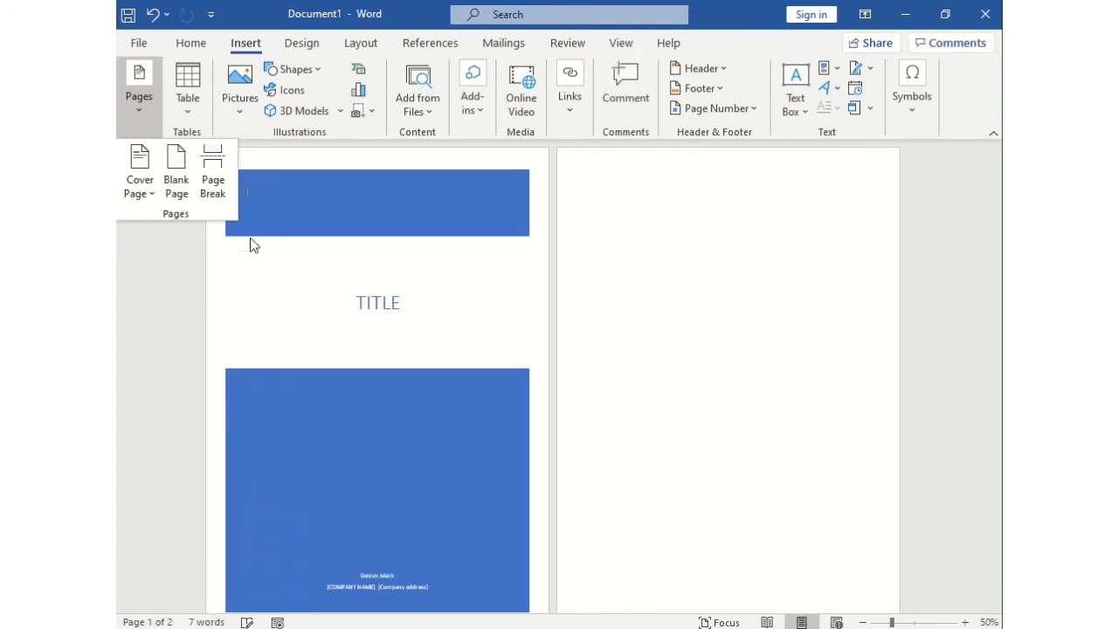
left_click(143, 196)
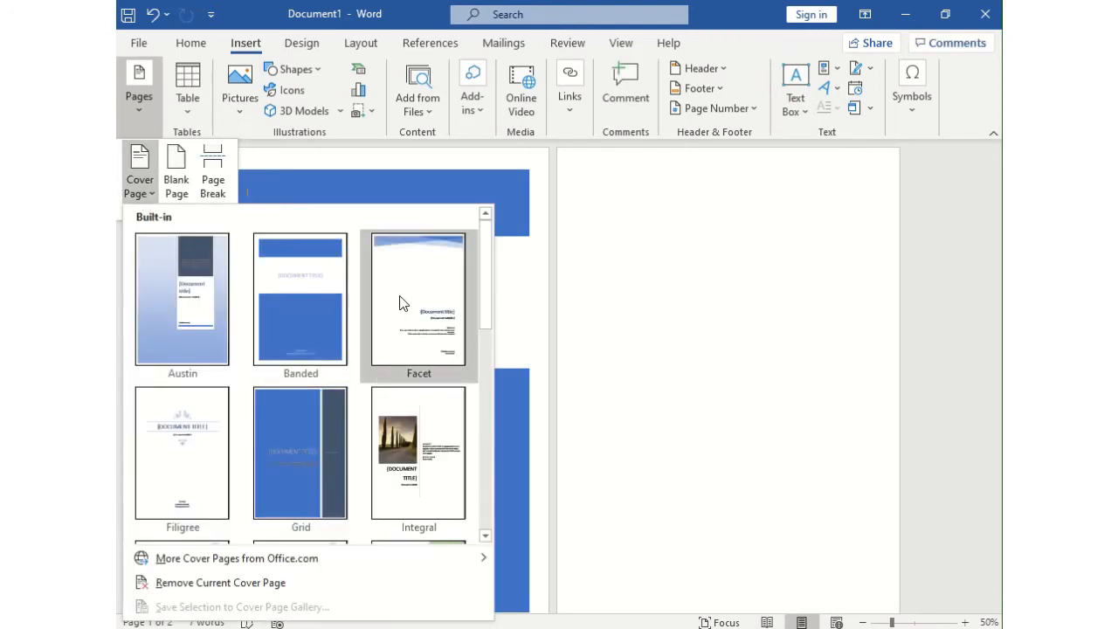
left_click(400, 299)
left_click(147, 198)
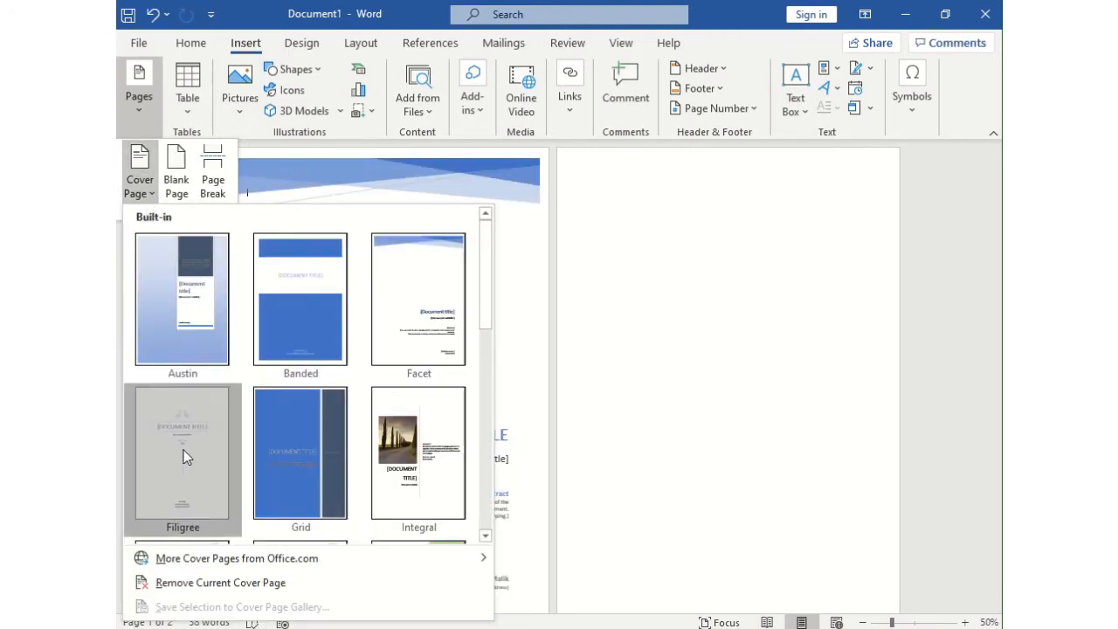
left_click(183, 447)
left_click(147, 195)
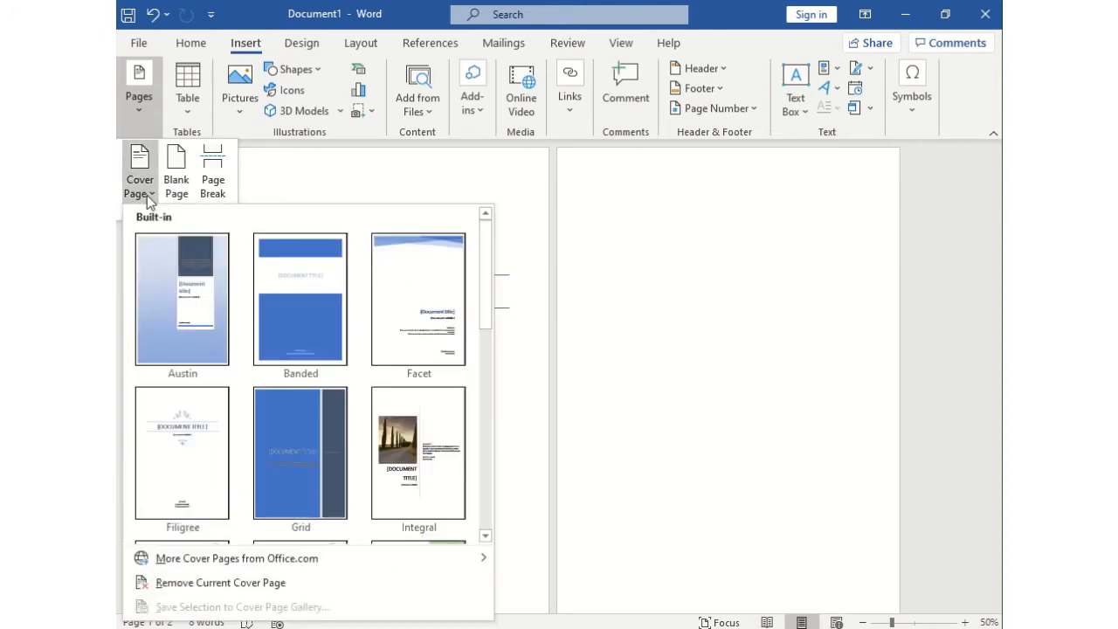
left_click(304, 454)
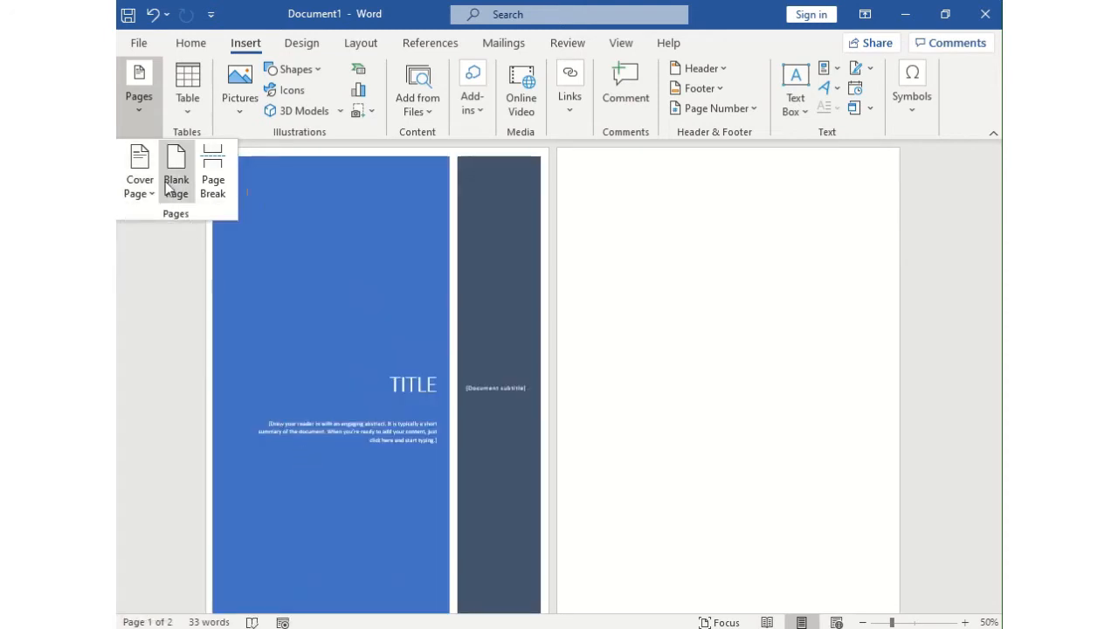
left_click(143, 197)
left_click(432, 472)
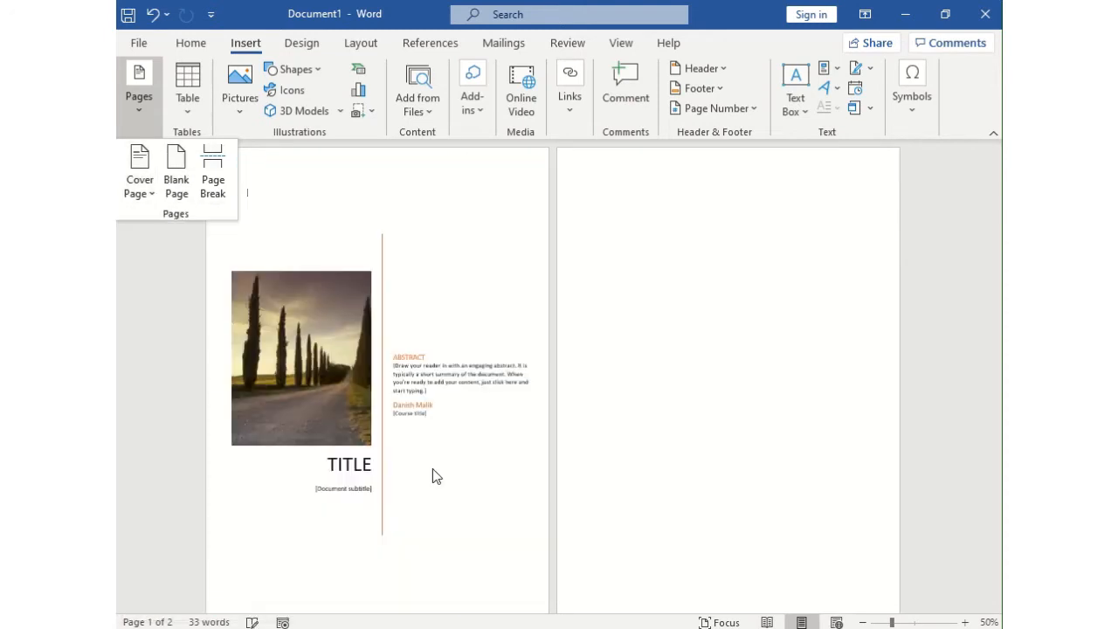
Step: Replace the cover page with the built-in design that has a green band, a year placeholder and a train photo
left_click(143, 198)
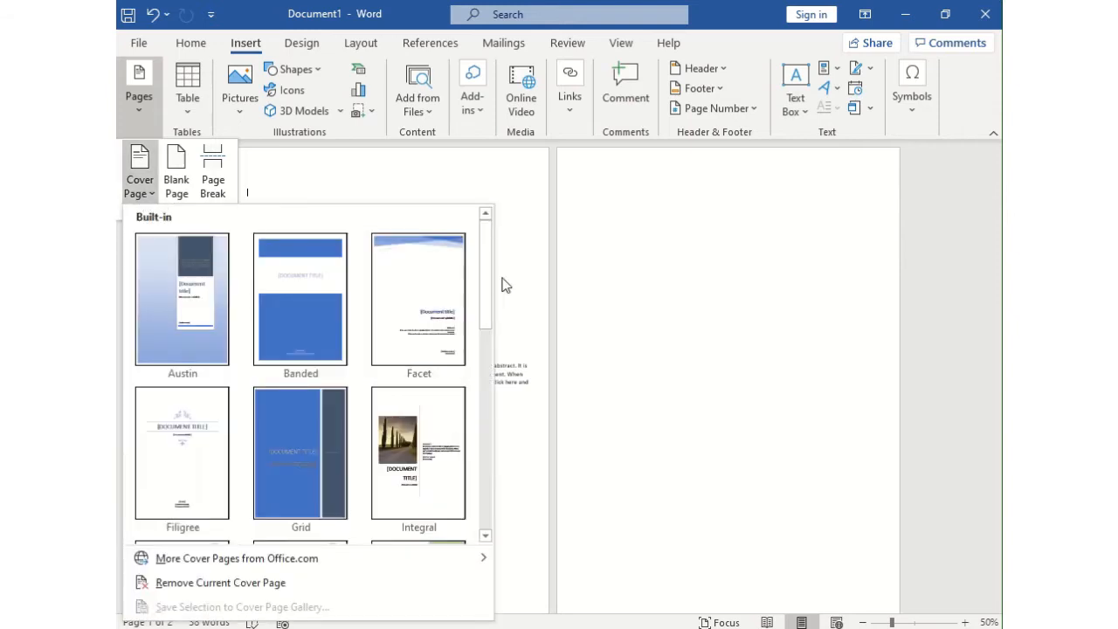
left_click_drag(489, 263, 480, 353)
left_click(420, 367)
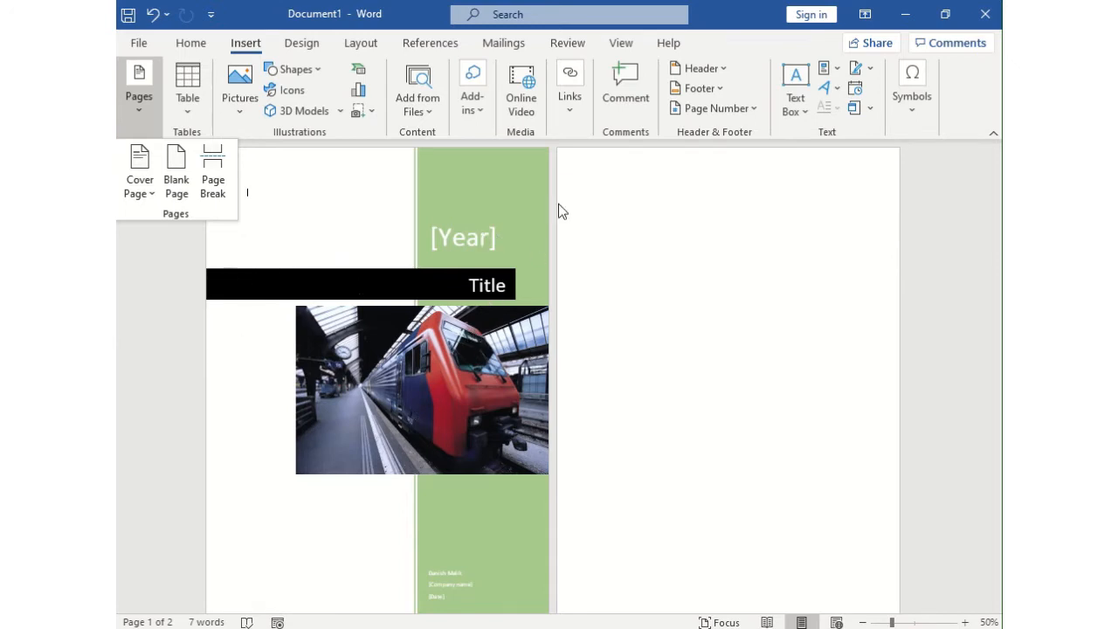
Step: Generate sample text on the second page with the formula =rand(5,5)
left_click(631, 191)
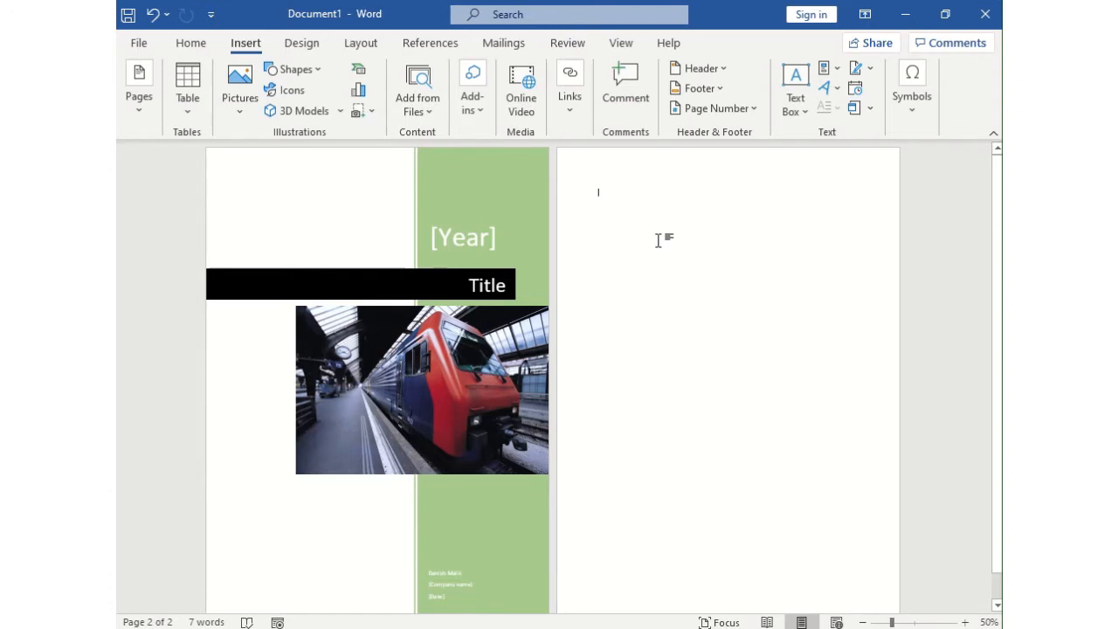
type("=rand(")
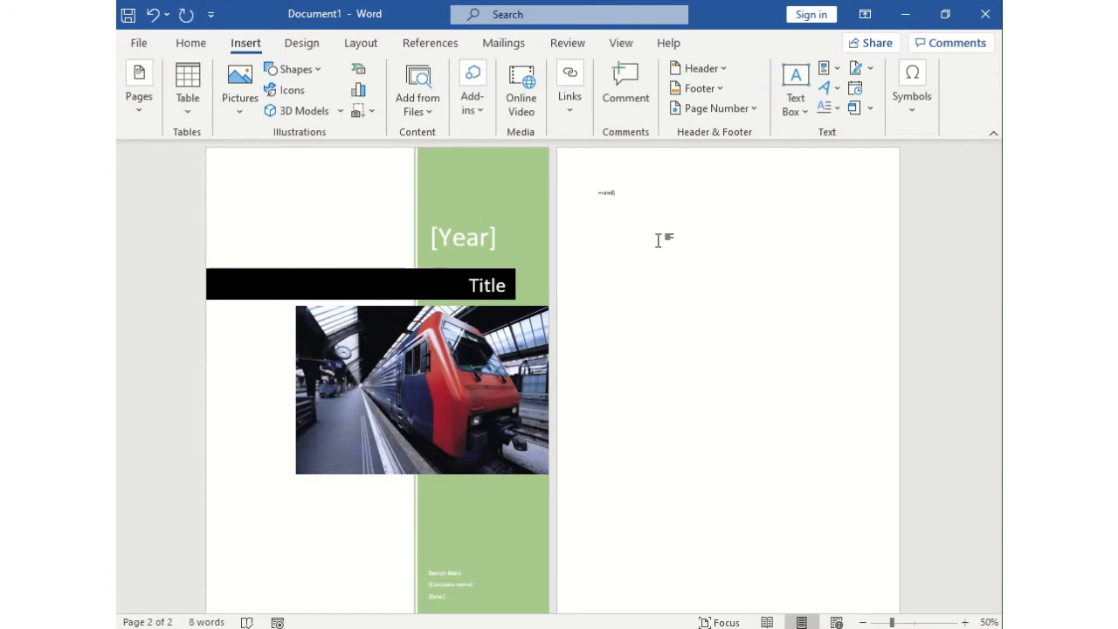
type("5,5")
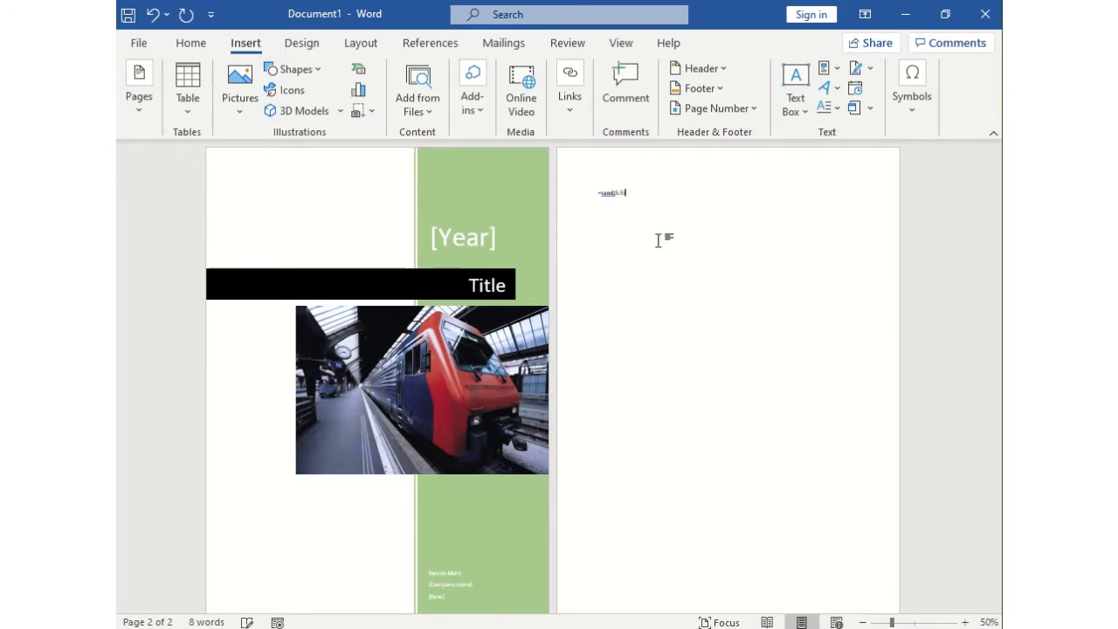
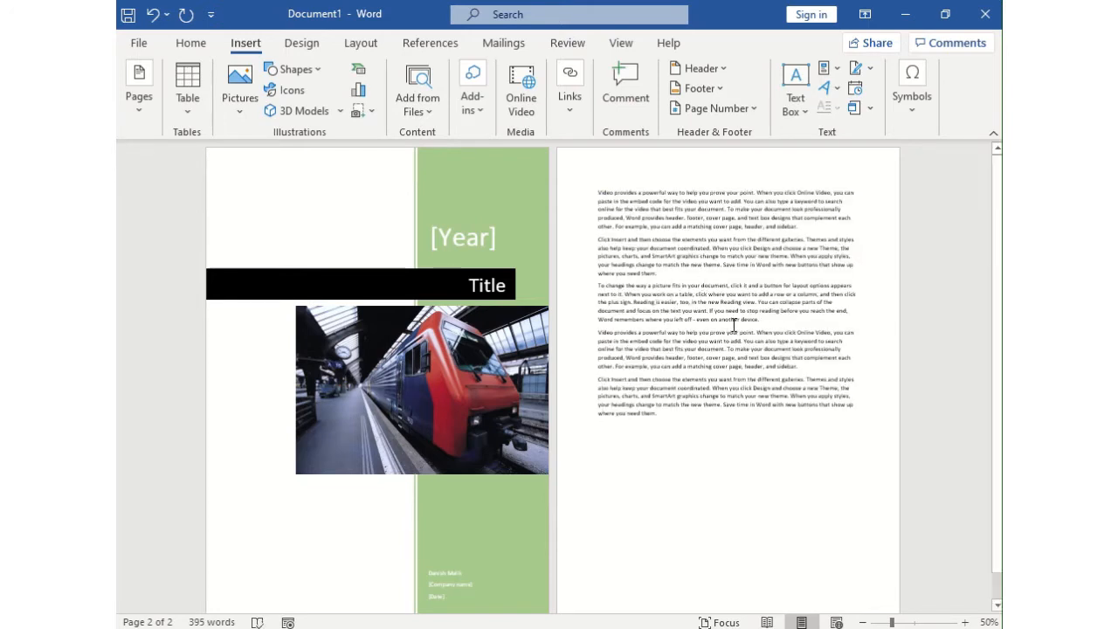
Step: Generate more sample text on the empty third page with the formula =rand(5,8)
scroll(423, 598, "down", 4)
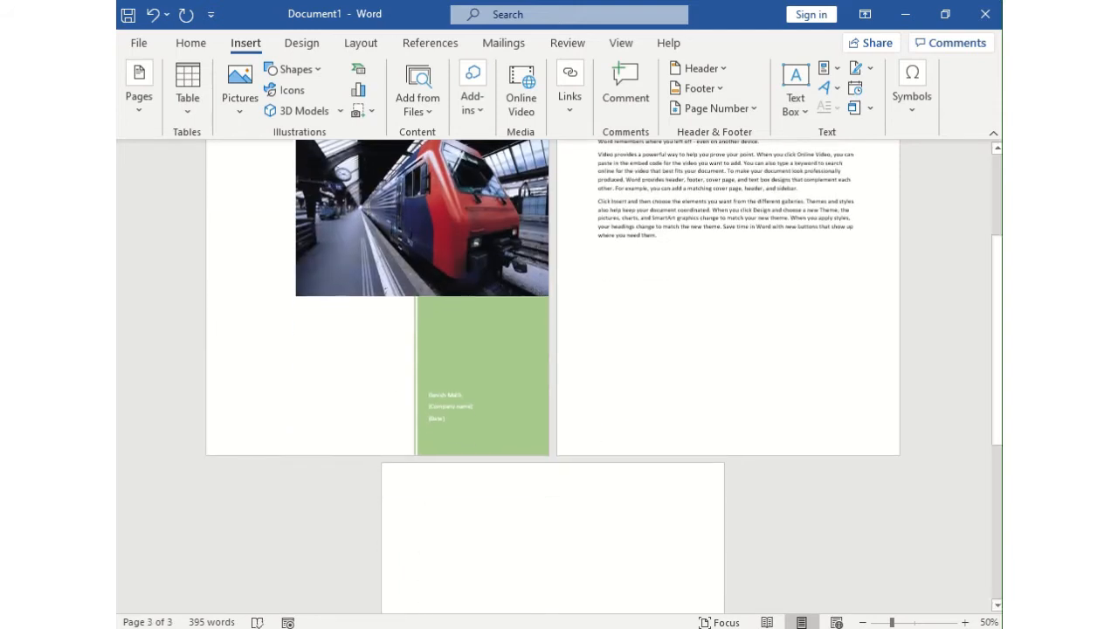
left_click(425, 509)
type("=rand")
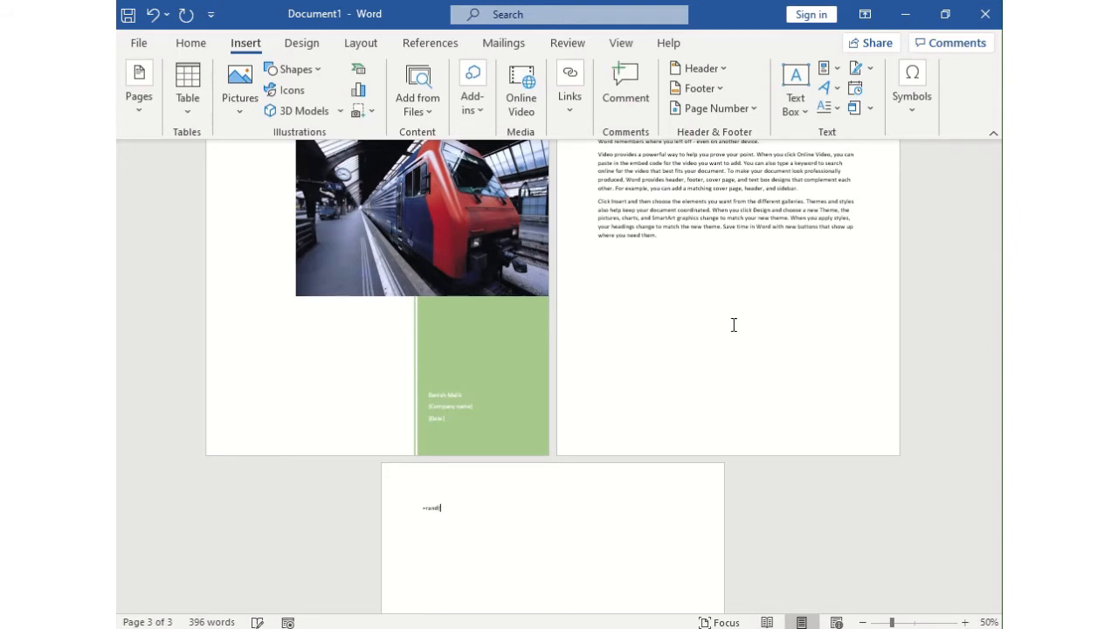
type("(5,8)")
key("Return")
Step: Insert a blank page after the sample text on the second page
scroll(691, 303, "up", 4)
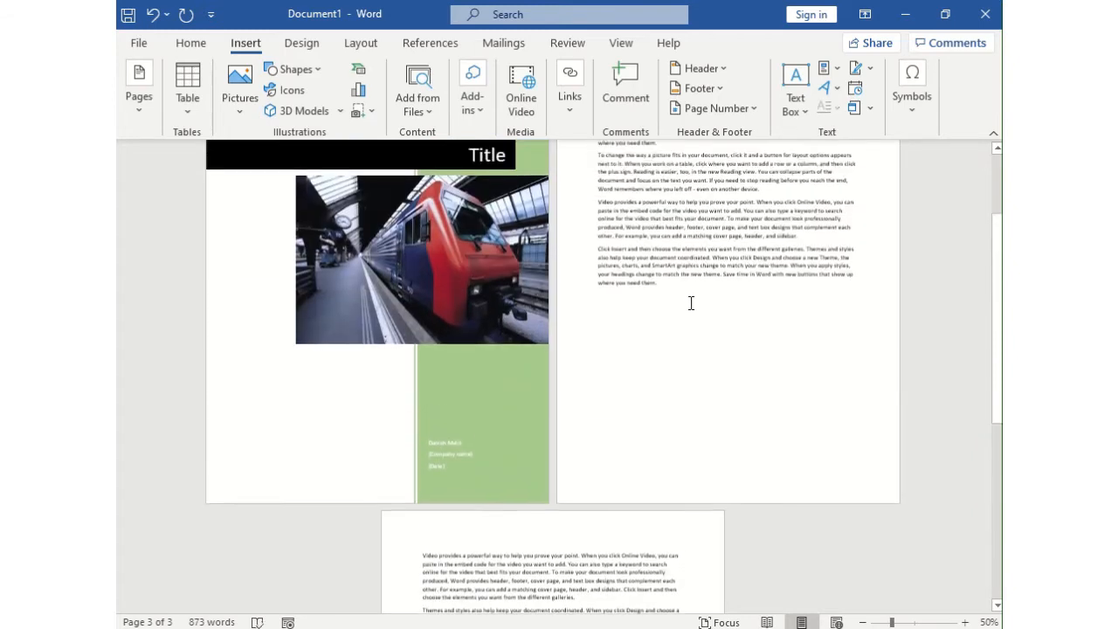
scroll(691, 303, "up", 2)
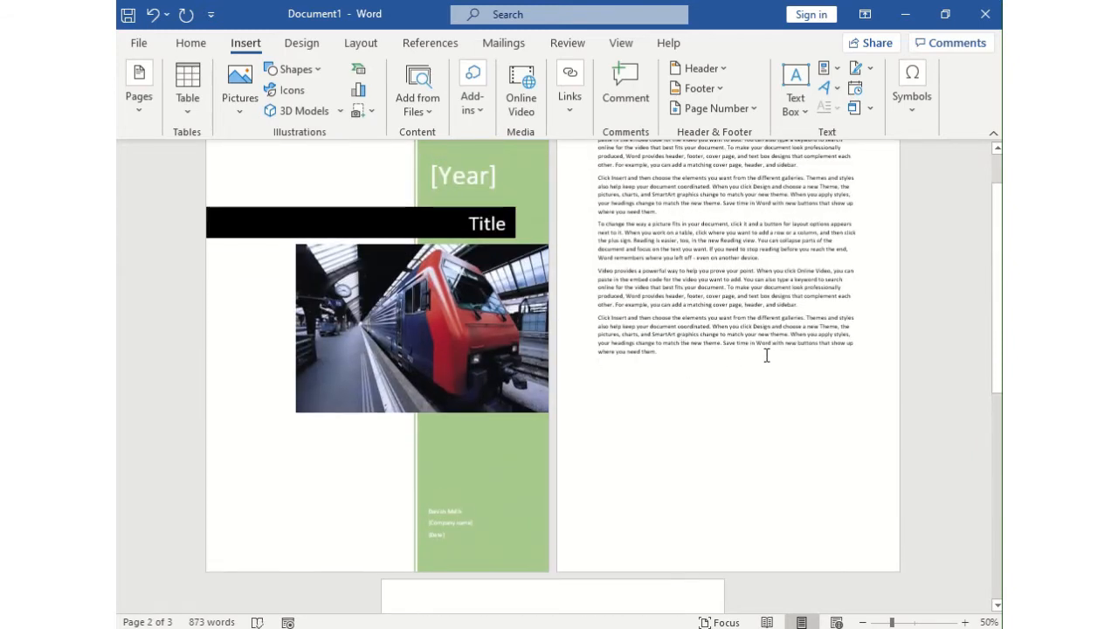
scroll(754, 385, "up", 2)
scroll(716, 276, "down", 6)
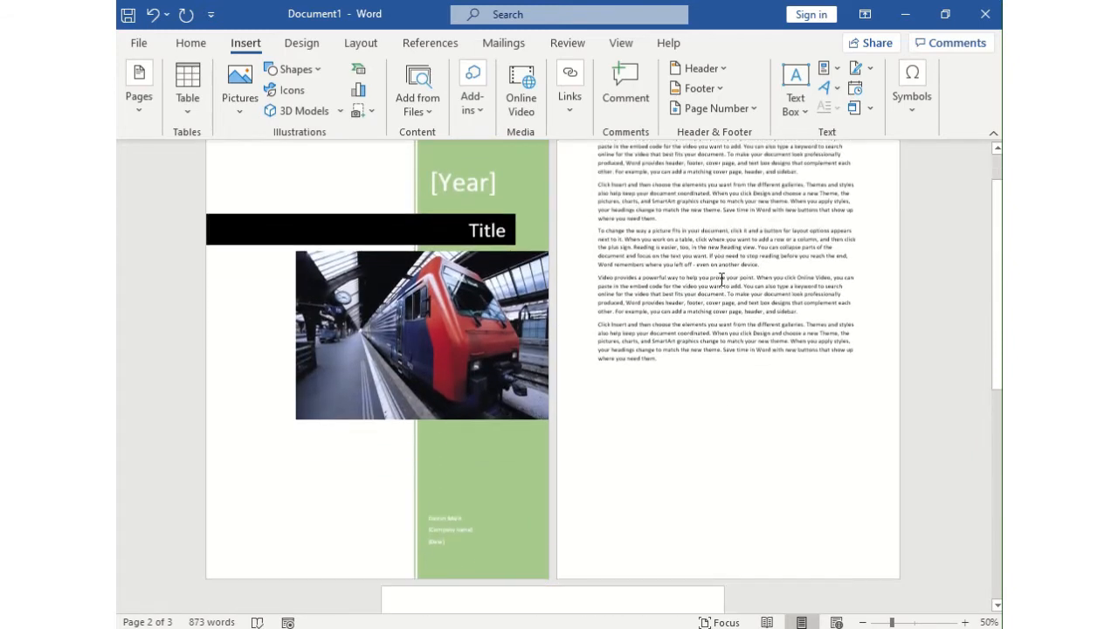
scroll(654, 307, "down", 4)
scroll(691, 320, "up", 10)
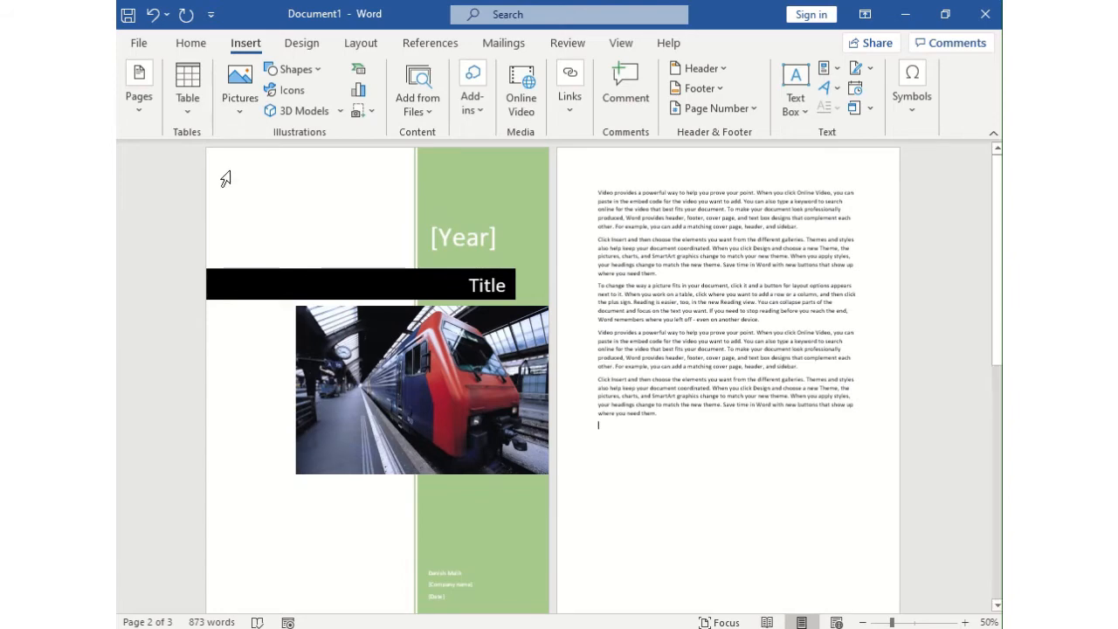
left_click(147, 114)
left_click(178, 175)
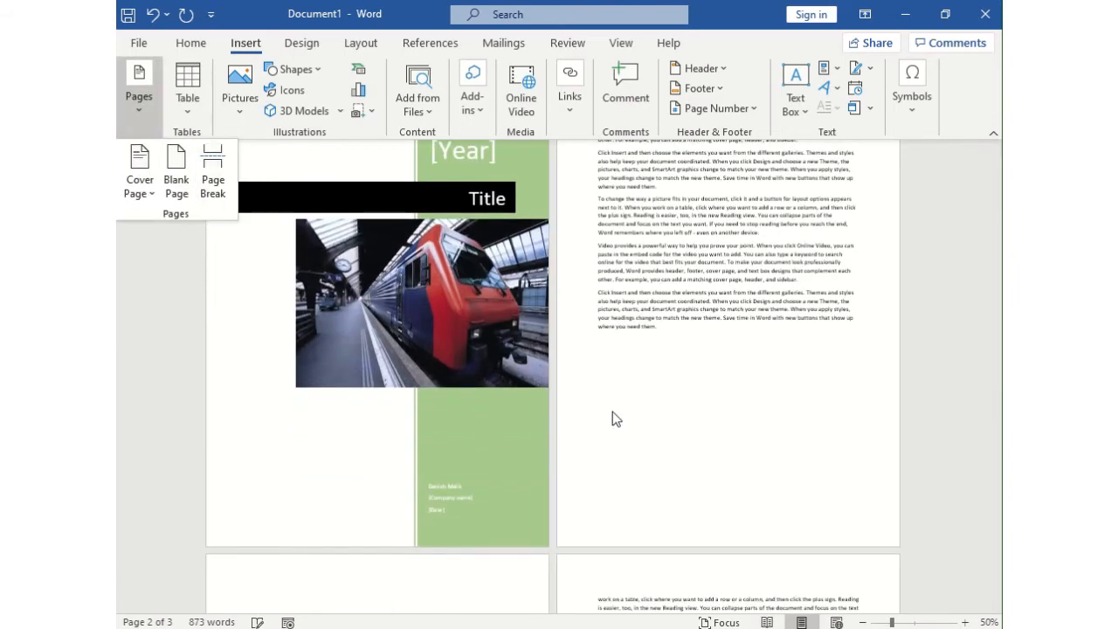
Step: Add empty lines before the second block of sample text to push it entirely onto the fourth page
scroll(395, 434, "down", 4)
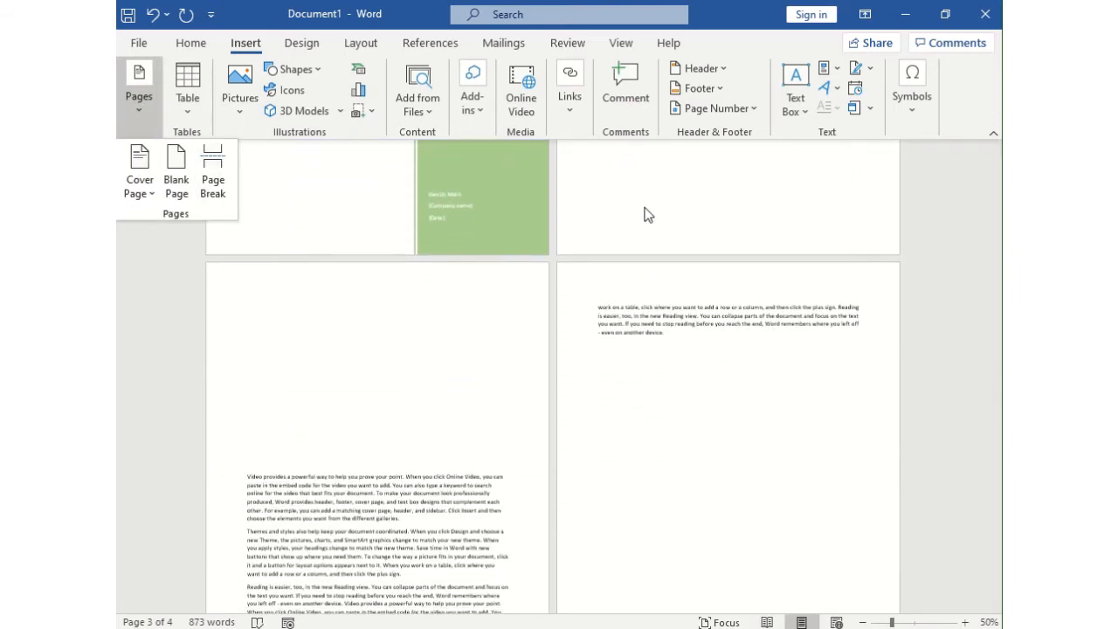
left_click(251, 425)
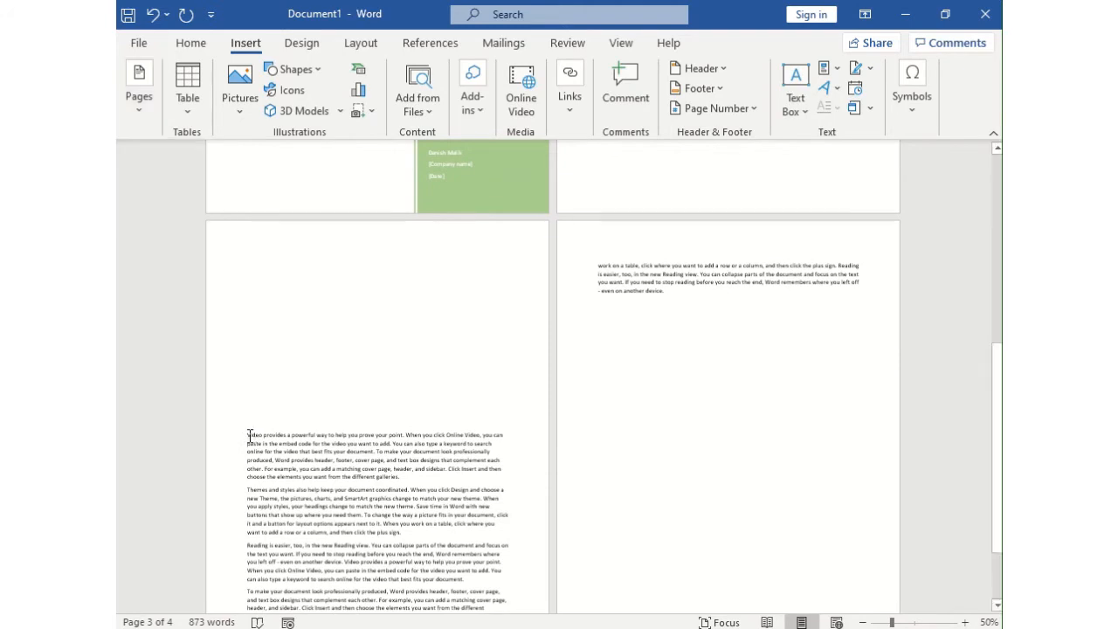
key("Return")
key("Return")
key("Return")
key("Return")
key("Return")
key("Return")
key("Return")
key("Return")
key("Return")
key("Return")
key("Return")
key("Return")
key("Return")
key("Return")
key("Return")
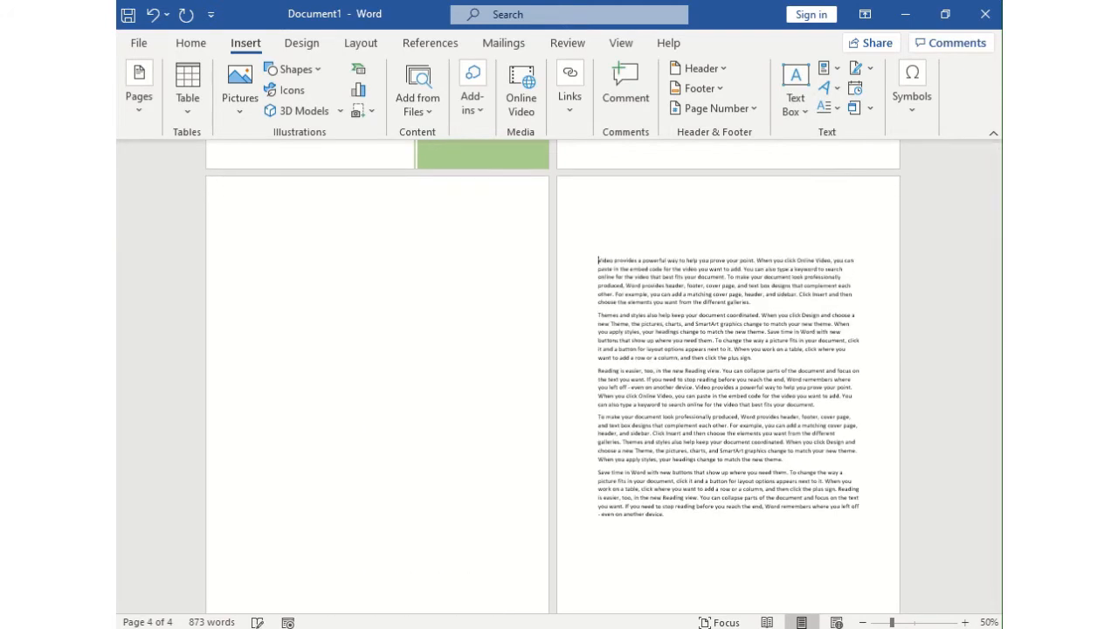
Step: Insert another blank page from the empty fifth page at the end of the document
scroll(755, 483, "down", 2)
scroll(675, 404, "down", 2)
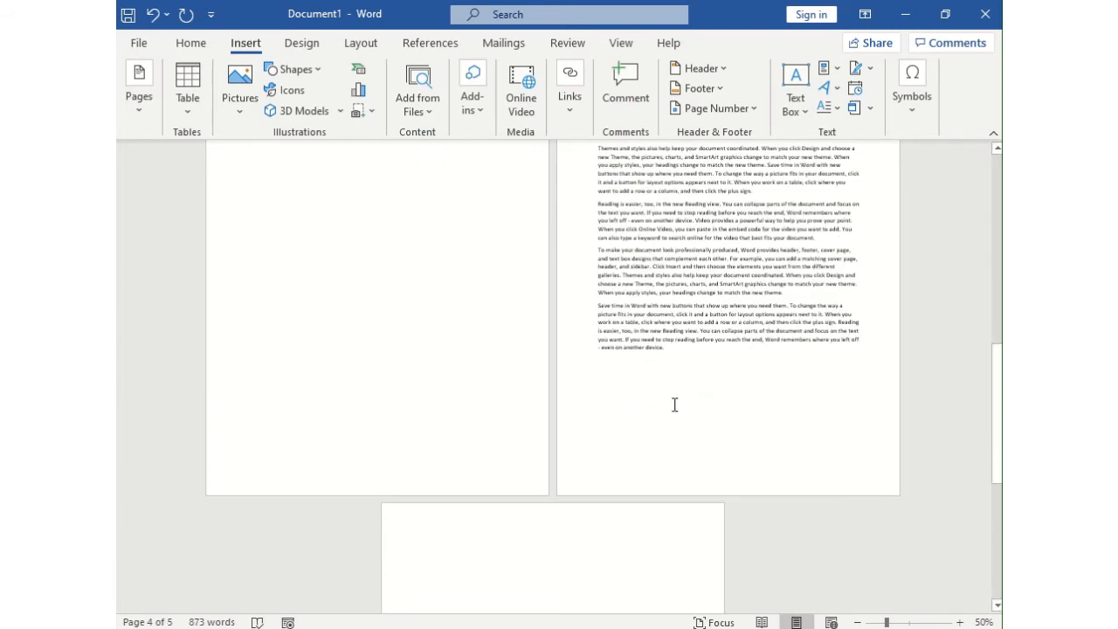
scroll(674, 405, "down", 4)
left_click(573, 451)
scroll(572, 452, "down", 7)
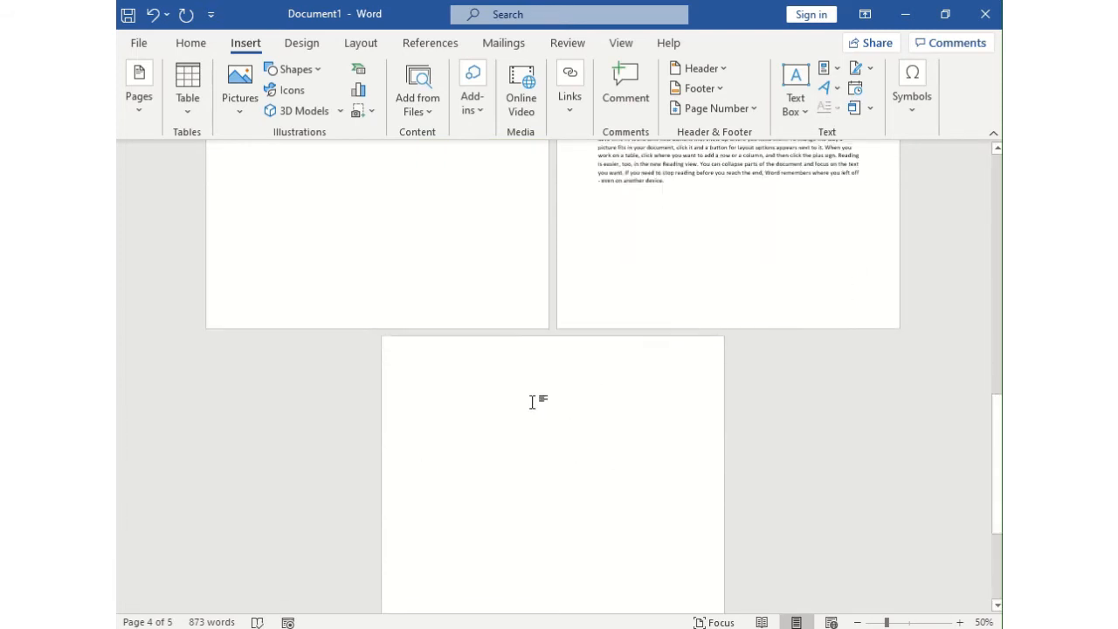
left_click(142, 118)
left_click(176, 172)
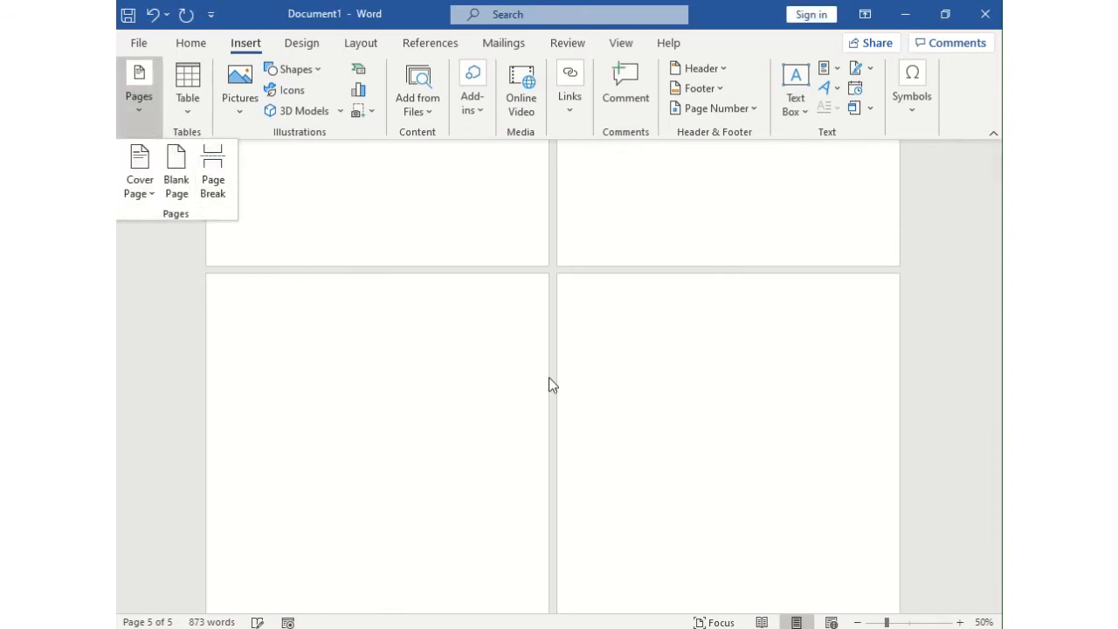
Step: Insert two more blank pages at the end of the document and place the cursor on the last page
left_click(860, 622)
left_click(859, 622)
left_click(860, 622)
left_click(860, 622)
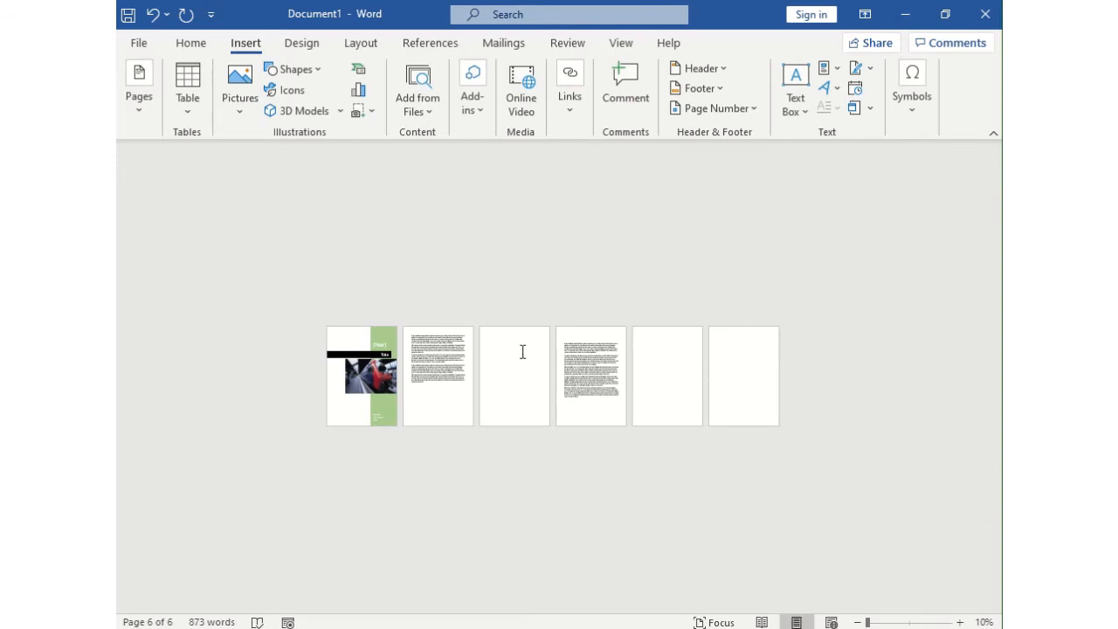
left_click(141, 107)
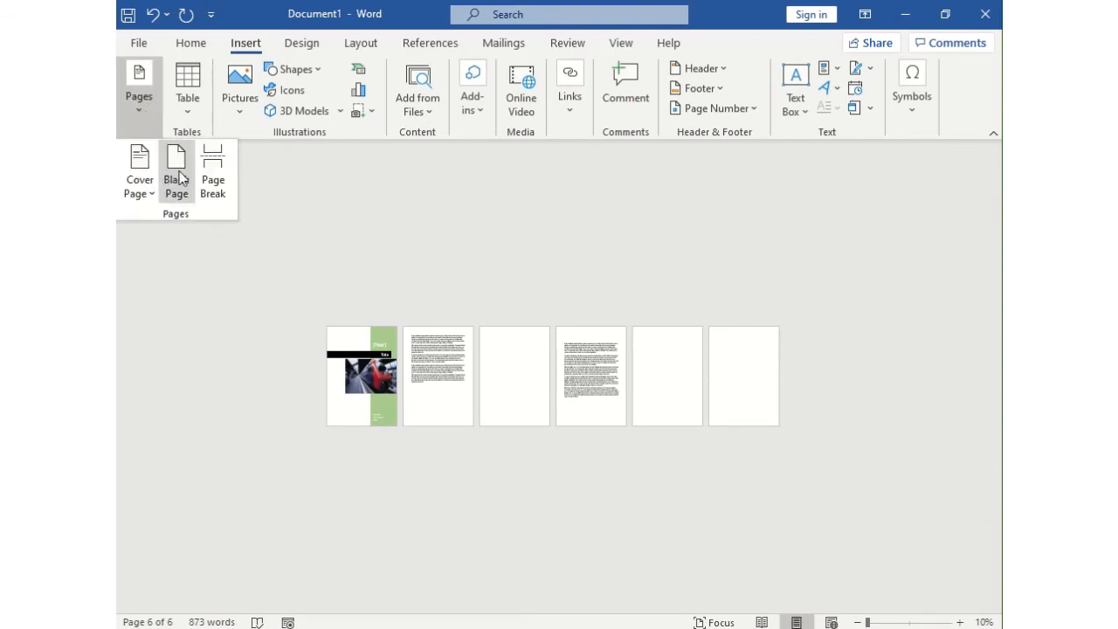
left_click(176, 179)
left_click(131, 105)
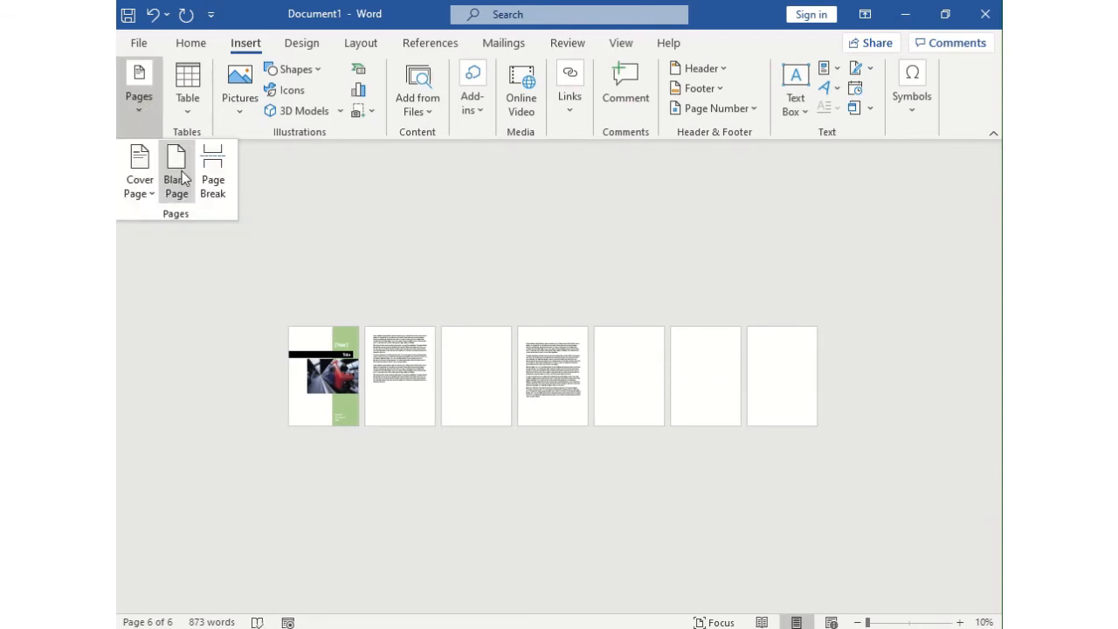
left_click(178, 182)
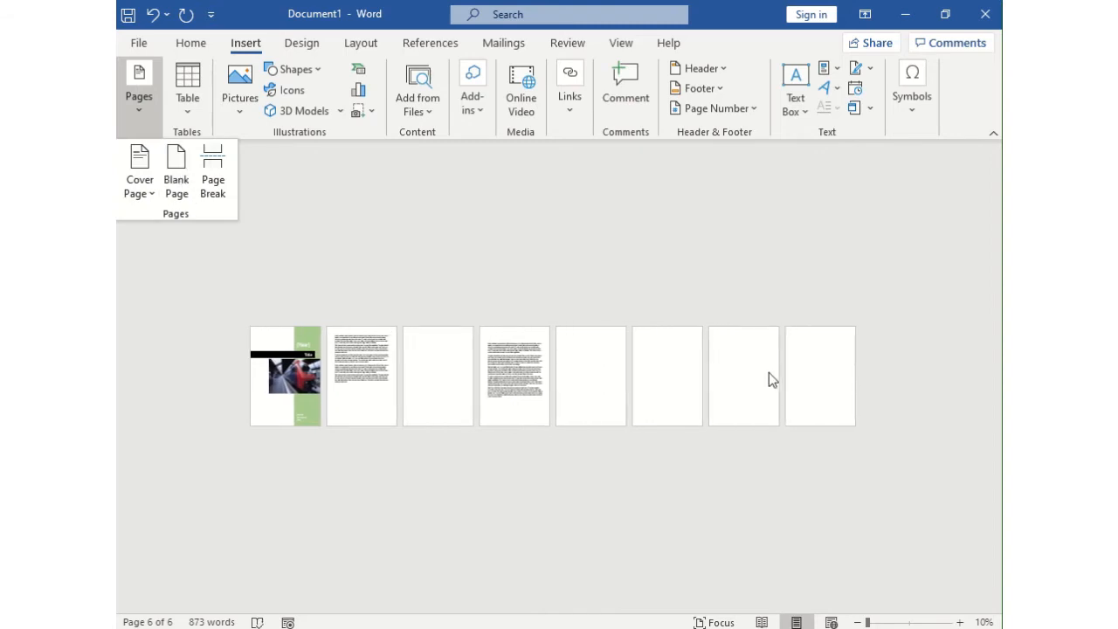
left_click(814, 398)
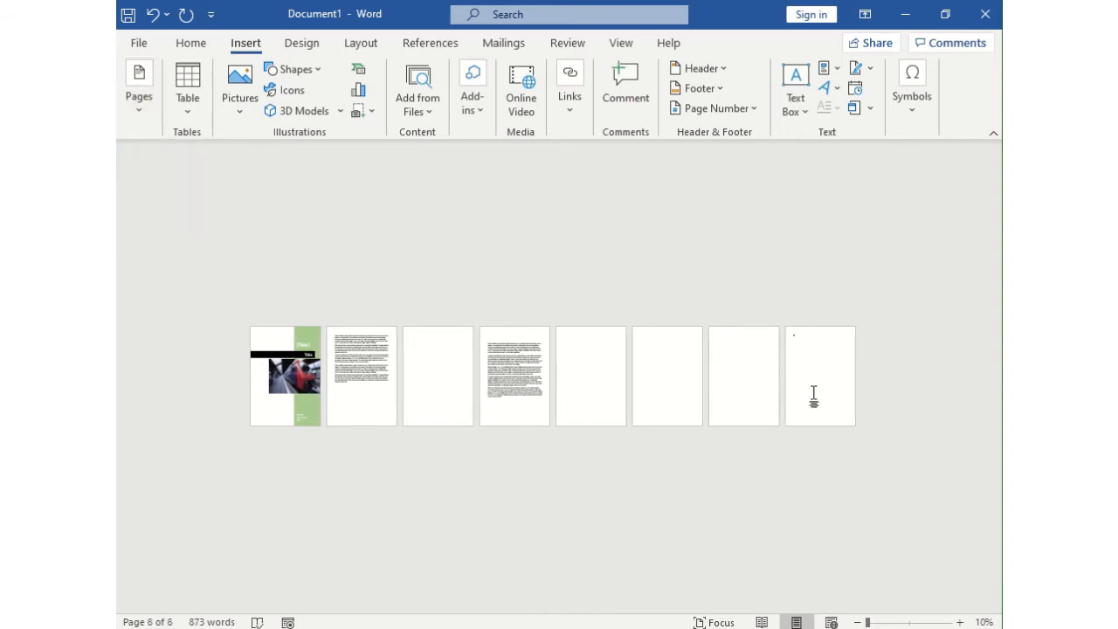
Step: Review the document's pages from the last blank page back to the cover page and the sample text on the second page
left_click(962, 623)
left_click(961, 623)
left_click(961, 623)
left_click(961, 623)
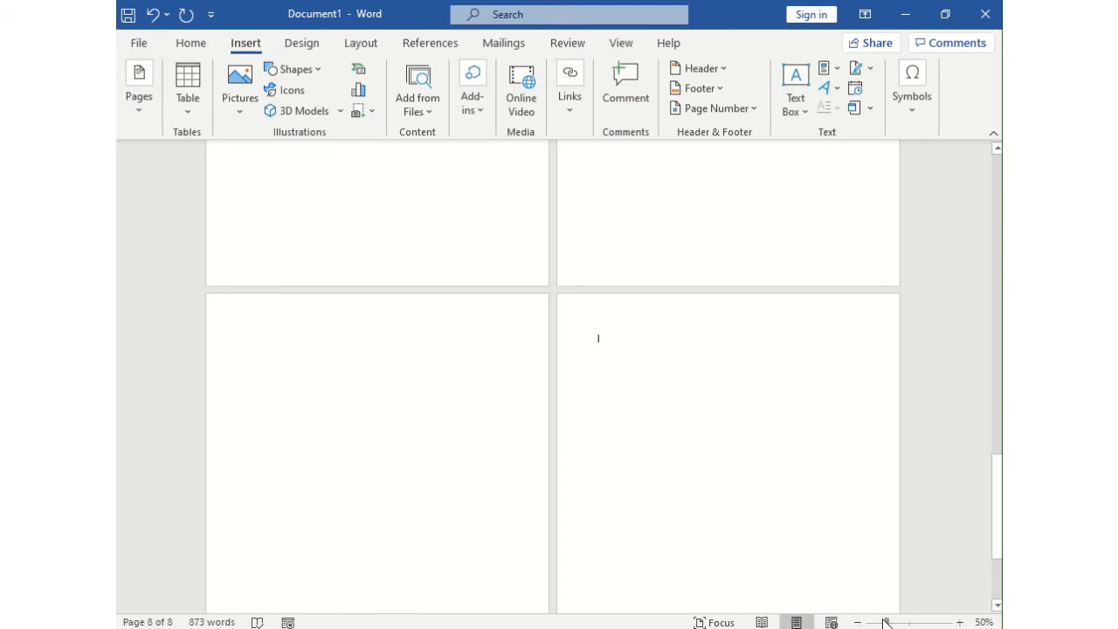
scroll(882, 542, "up", 8)
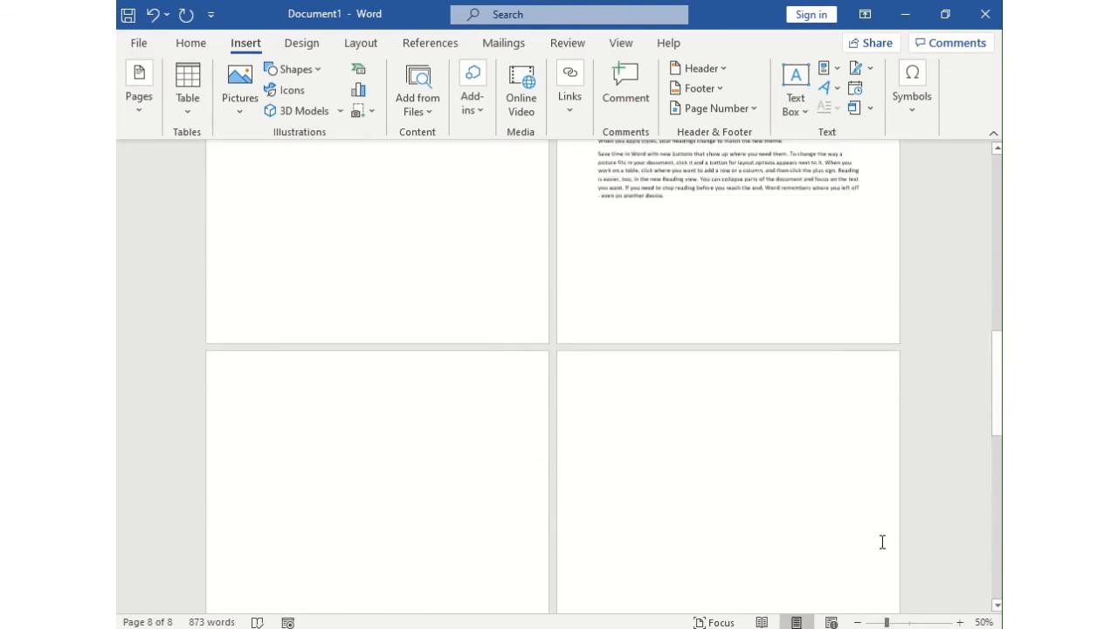
scroll(882, 542, "up", 15)
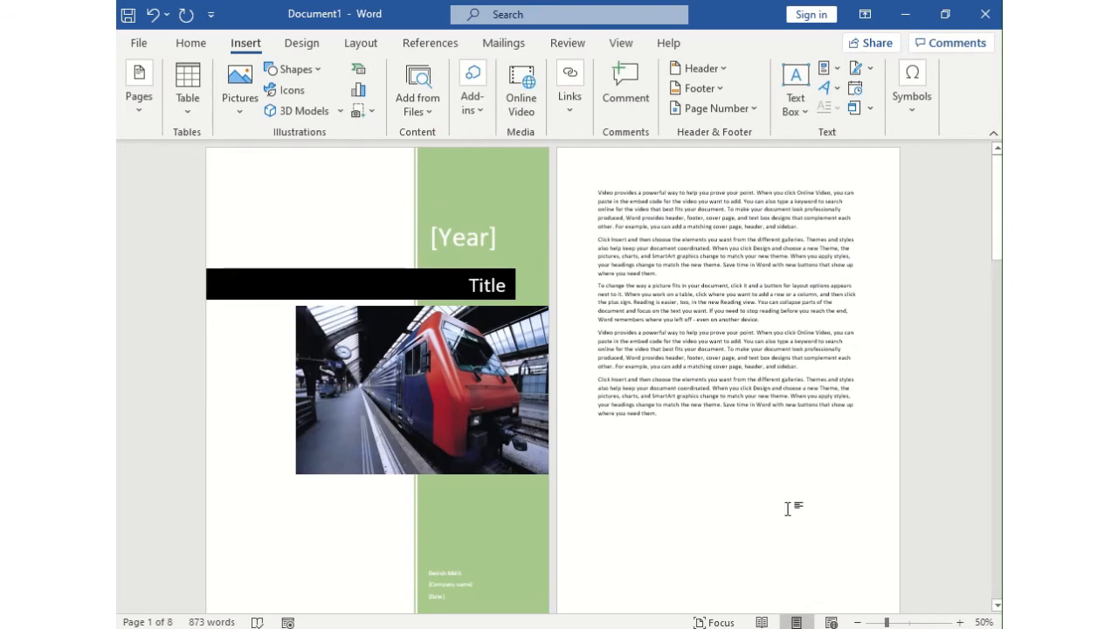
scroll(744, 415, "up", 4, "ctrl")
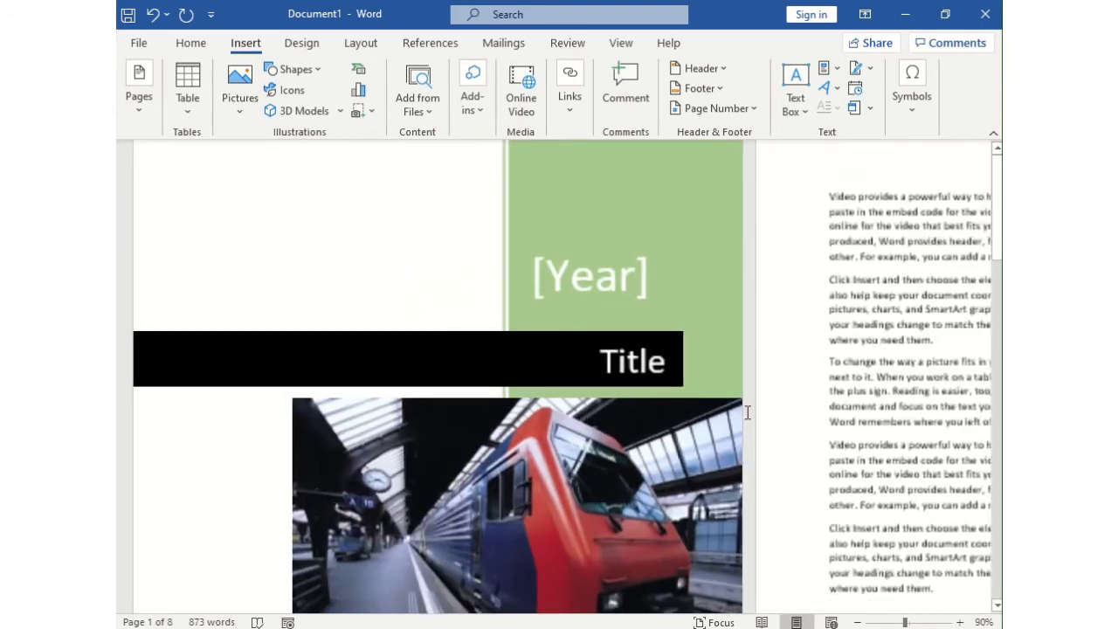
scroll(753, 403, "down", 10)
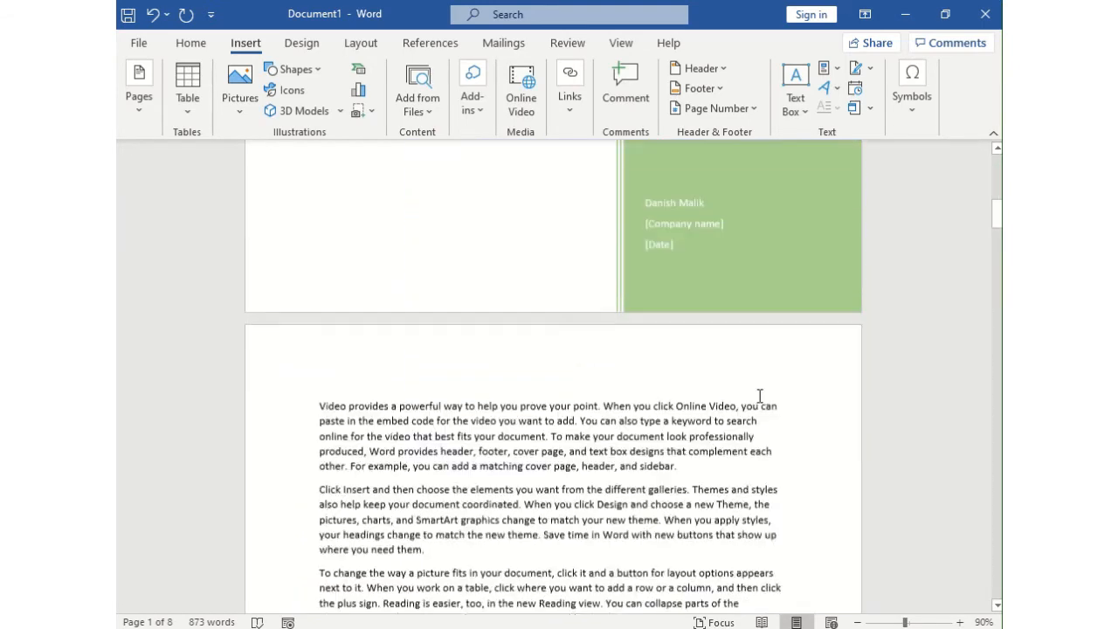
scroll(765, 404, "down", 5)
scroll(769, 411, "up", 2)
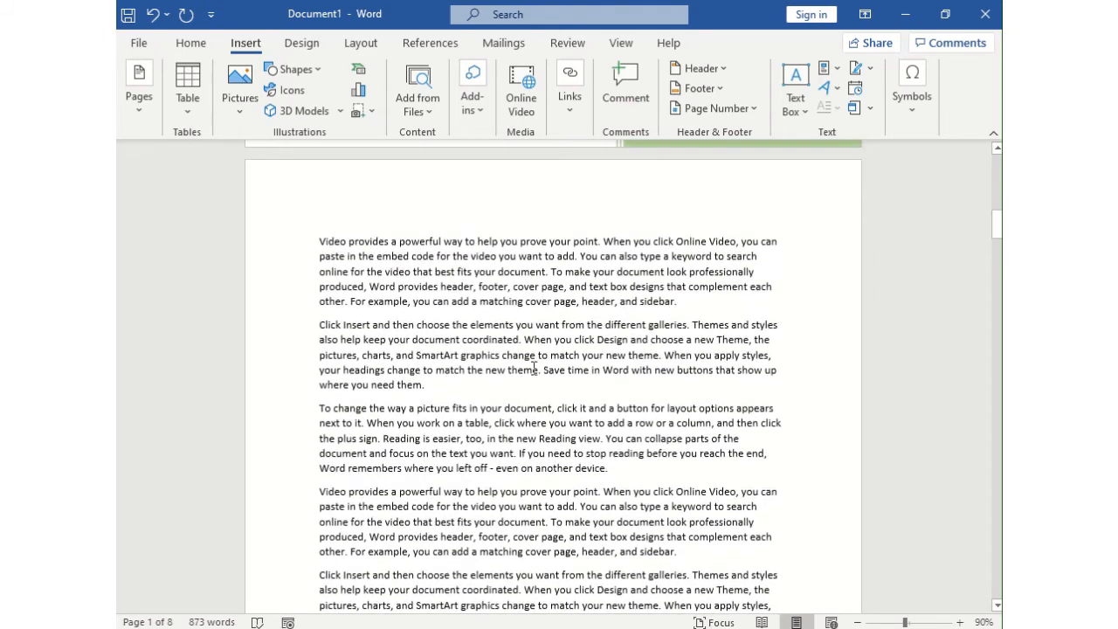
scroll(533, 367, "down", 2)
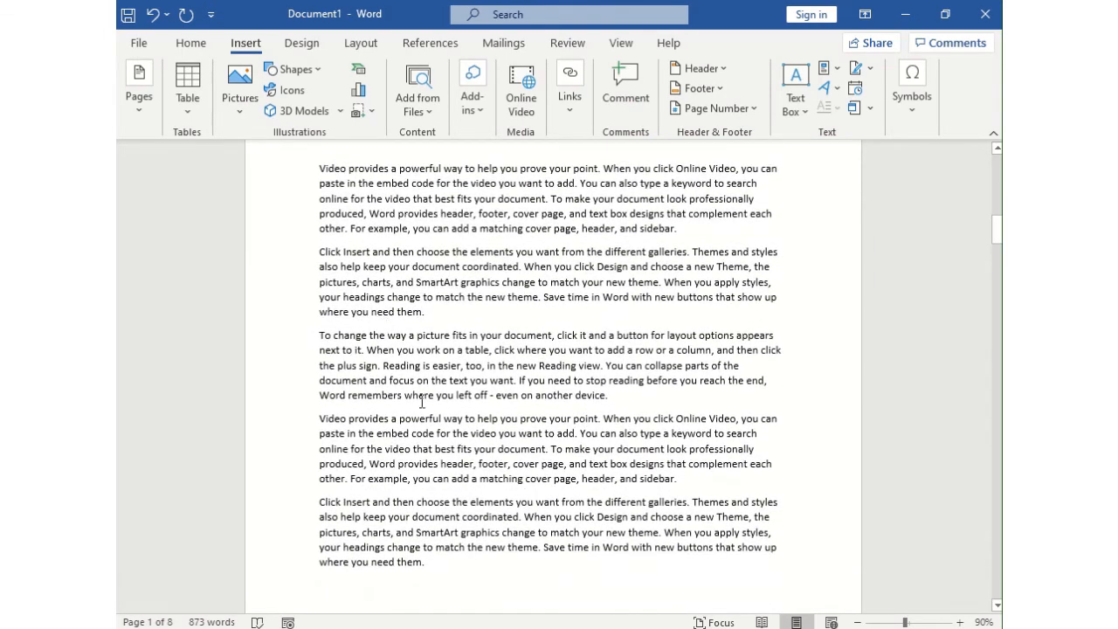
Step: Highlight the opening paragraphs and then the last three on the second page, and place the cursor at the end of the second paragraph
left_click(380, 214)
left_click_drag(428, 314, 288, 180)
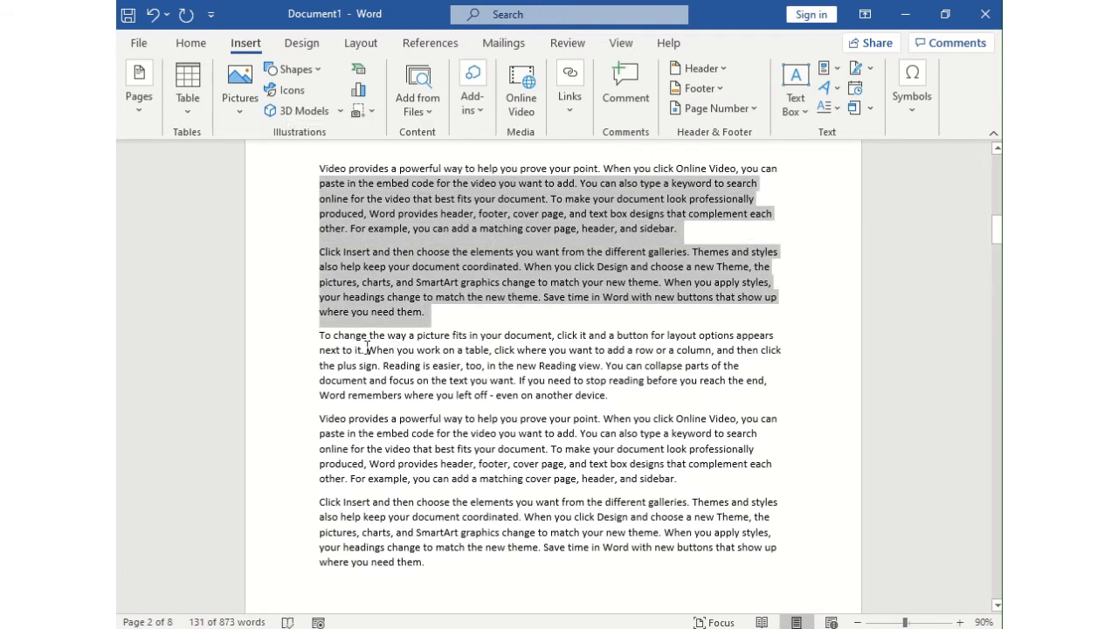
left_click_drag(322, 341, 431, 563)
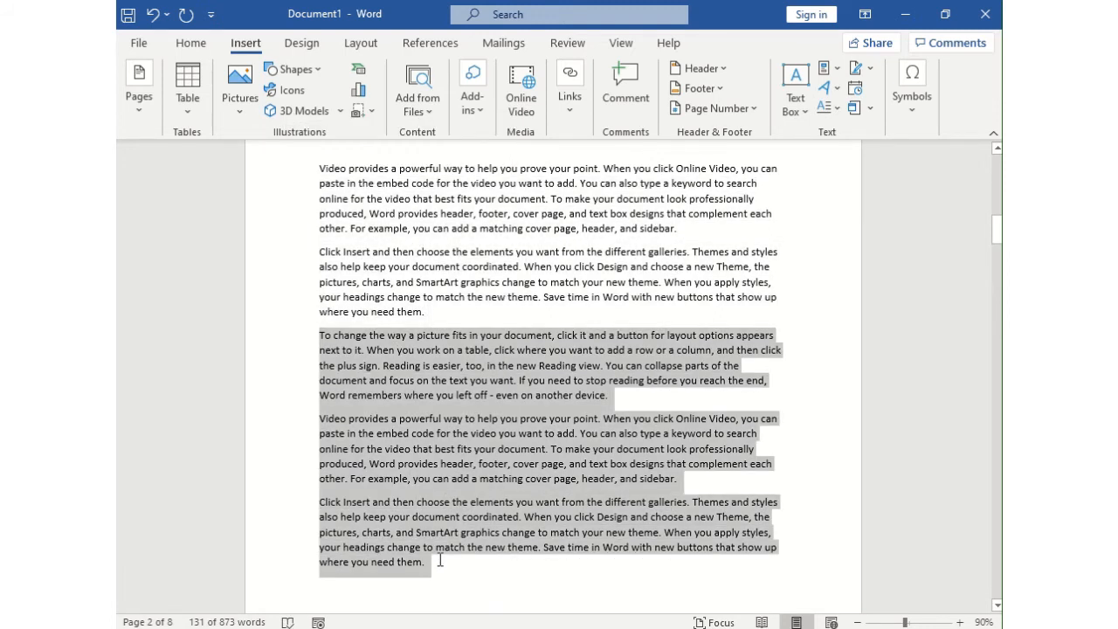
left_click(432, 318)
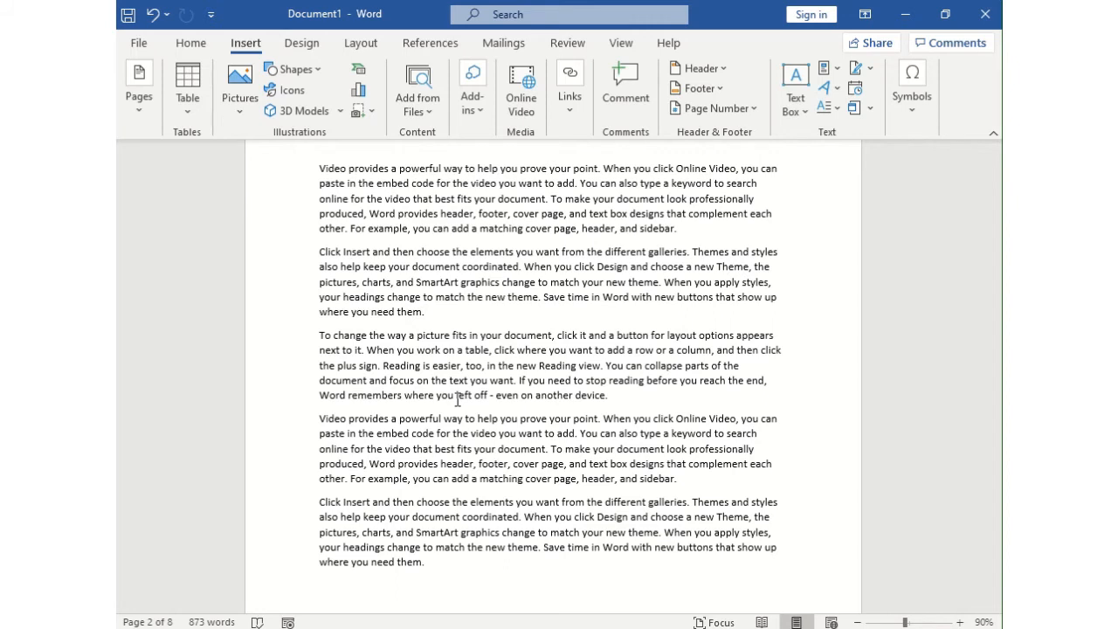
Step: Try separating the third paragraph from the second with six empty lines, and remove those lines again
key("Return")
key("Return")
key("Return")
key("Return")
key("Return")
key("Return")
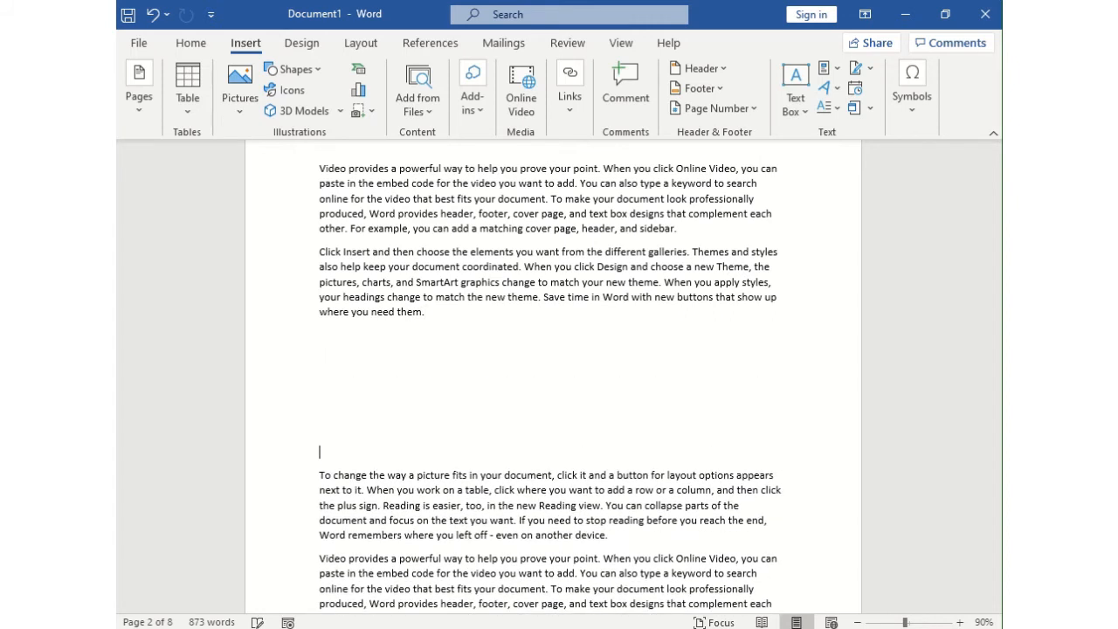
key("BackSpace")
key("BackSpace")
key("BackSpace")
key("BackSpace")
key("BackSpace")
key("BackSpace")
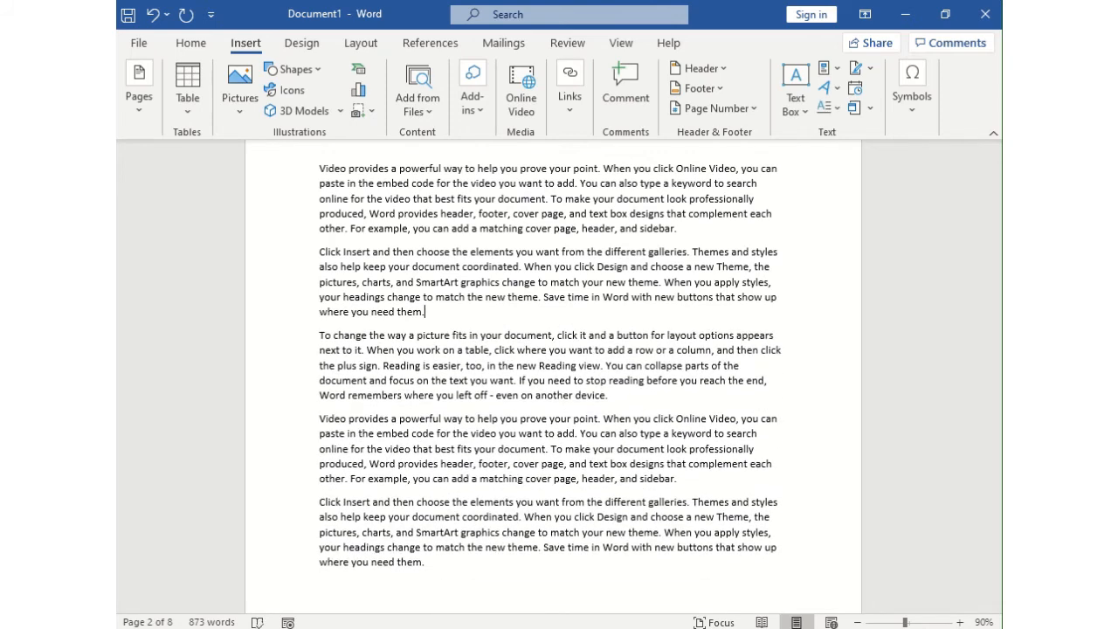
Step: Insert a page break after the second paragraph on the second page
left_click(858, 622)
left_click(859, 622)
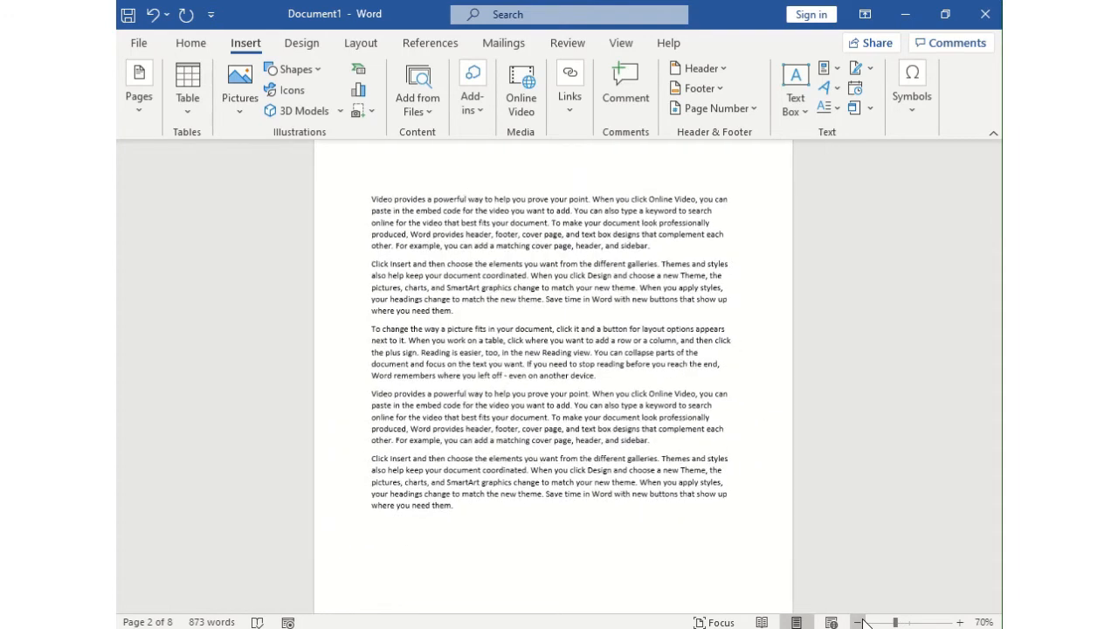
left_click(859, 622)
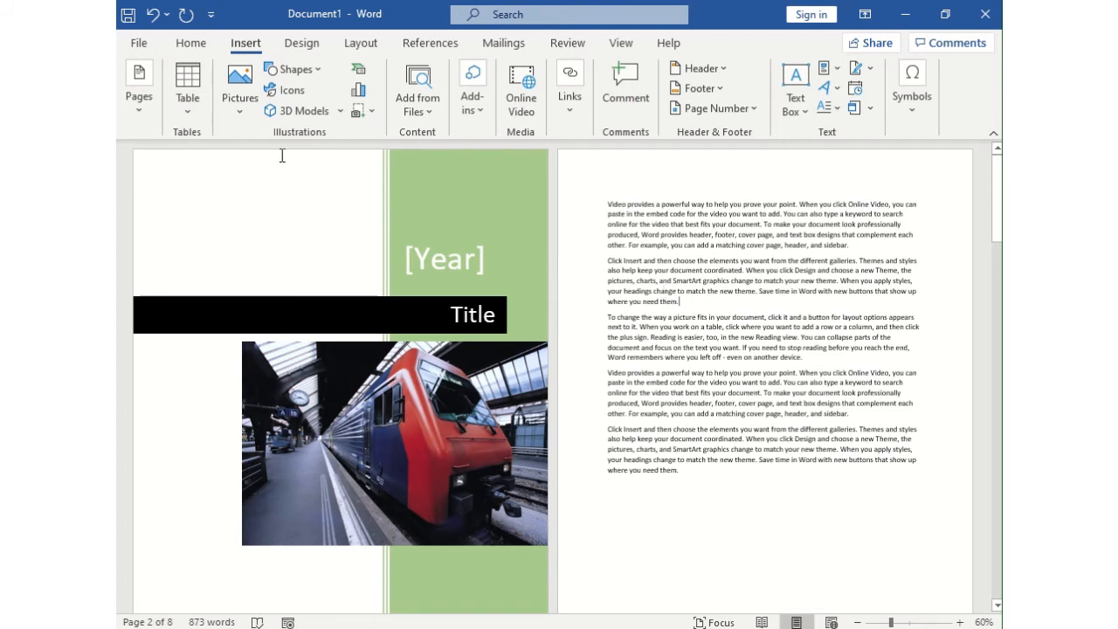
left_click(152, 123)
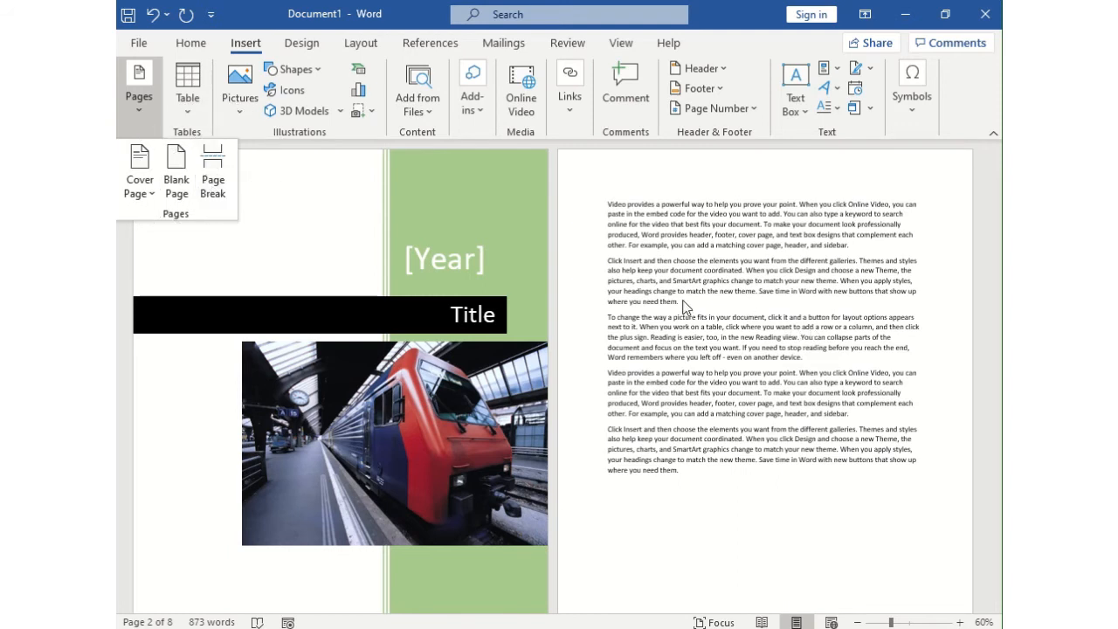
left_click(213, 185)
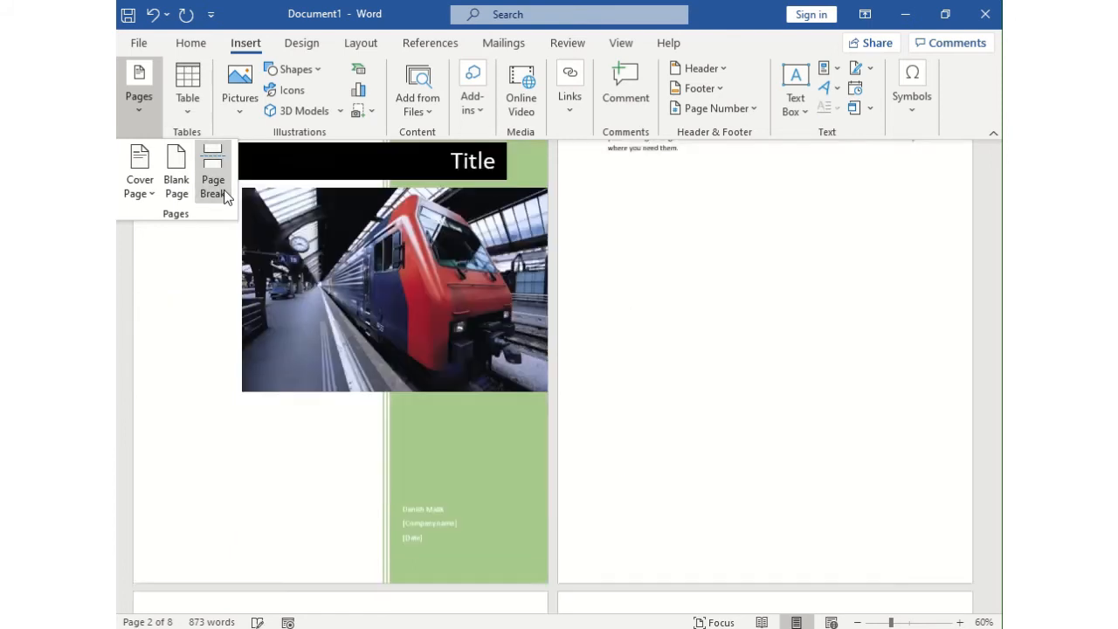
Step: Examine how the page break divides the sample text between the second and third pages
scroll(777, 358, "up", 3)
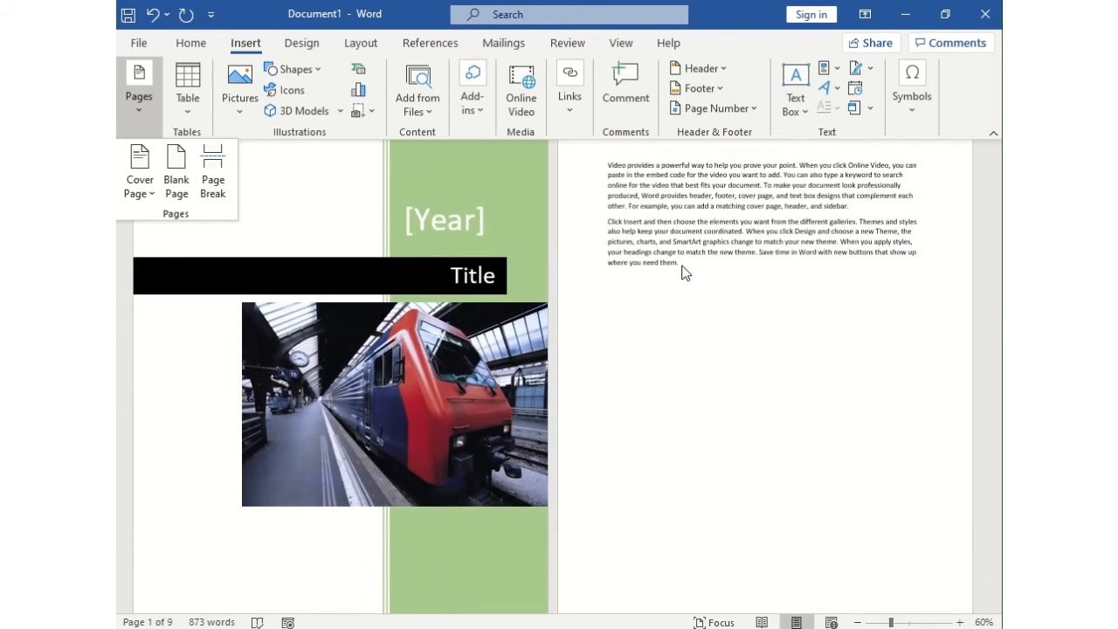
left_click(685, 267)
scroll(678, 271, "up", 1)
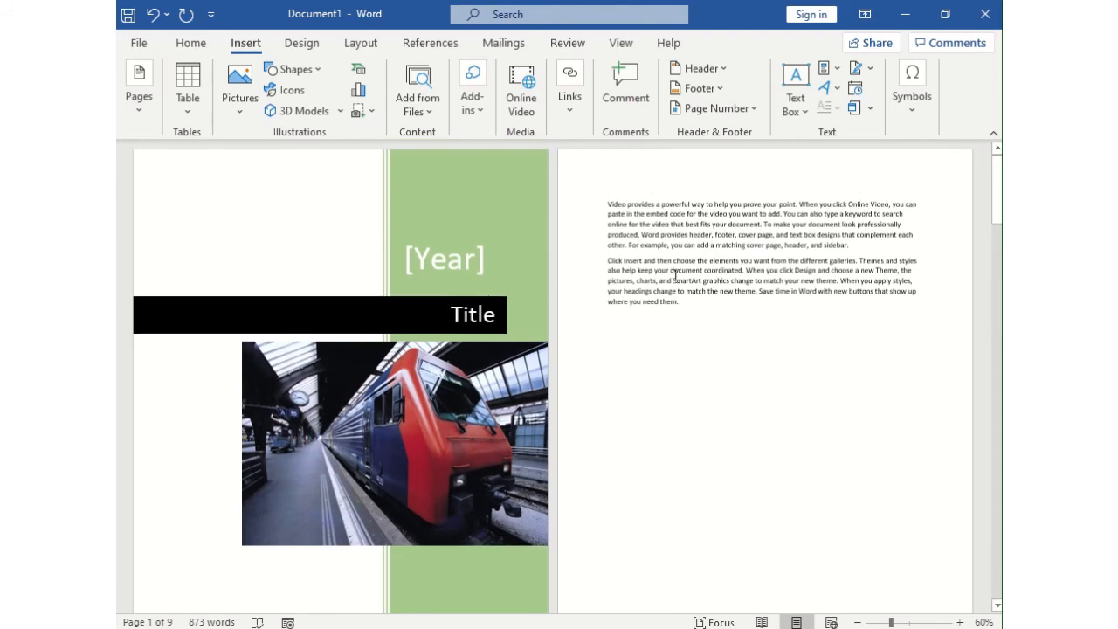
scroll(675, 275, "down", 10)
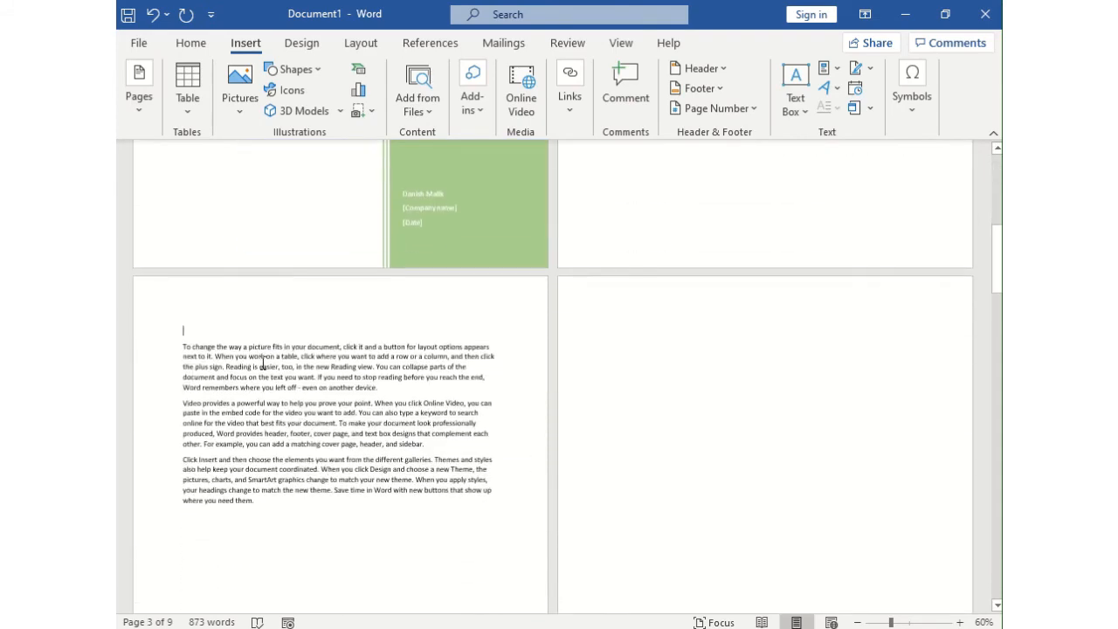
scroll(271, 428, "up", 3)
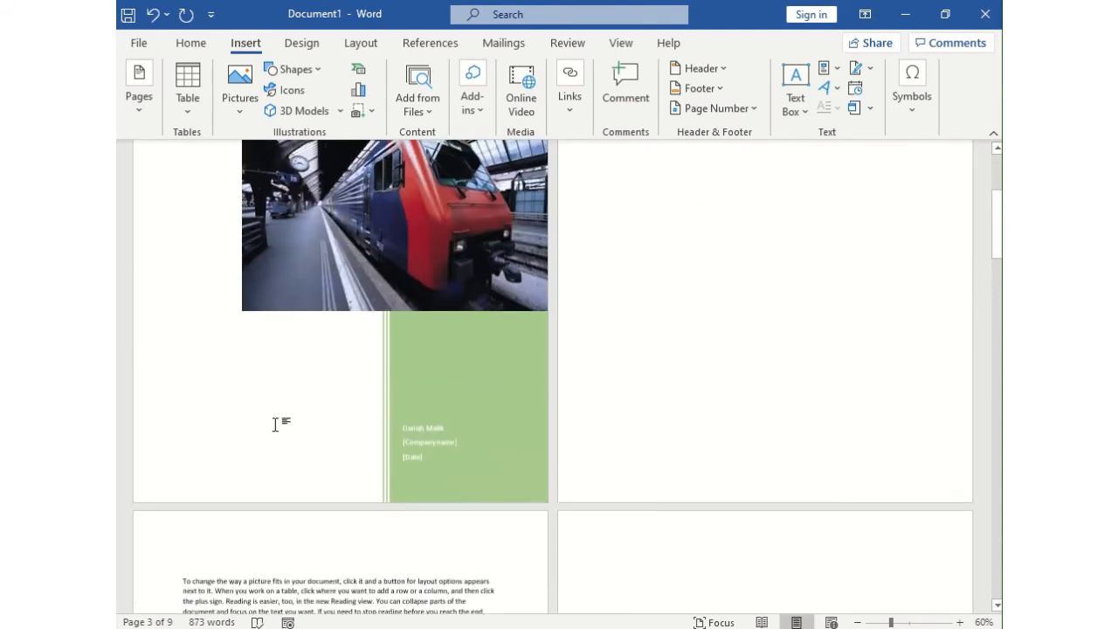
scroll(275, 425, "down", 1)
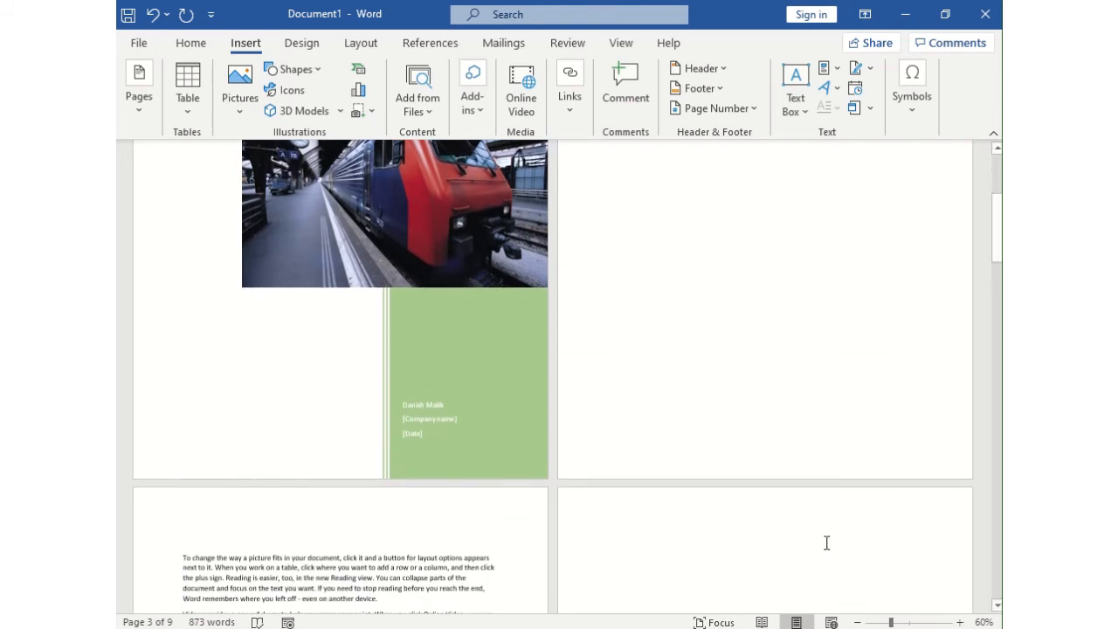
scroll(821, 533, "up", 3)
Step: Add empty lines and a line of filler text starting with "jjhjh" below the second paragraph on the second page
left_click(702, 288)
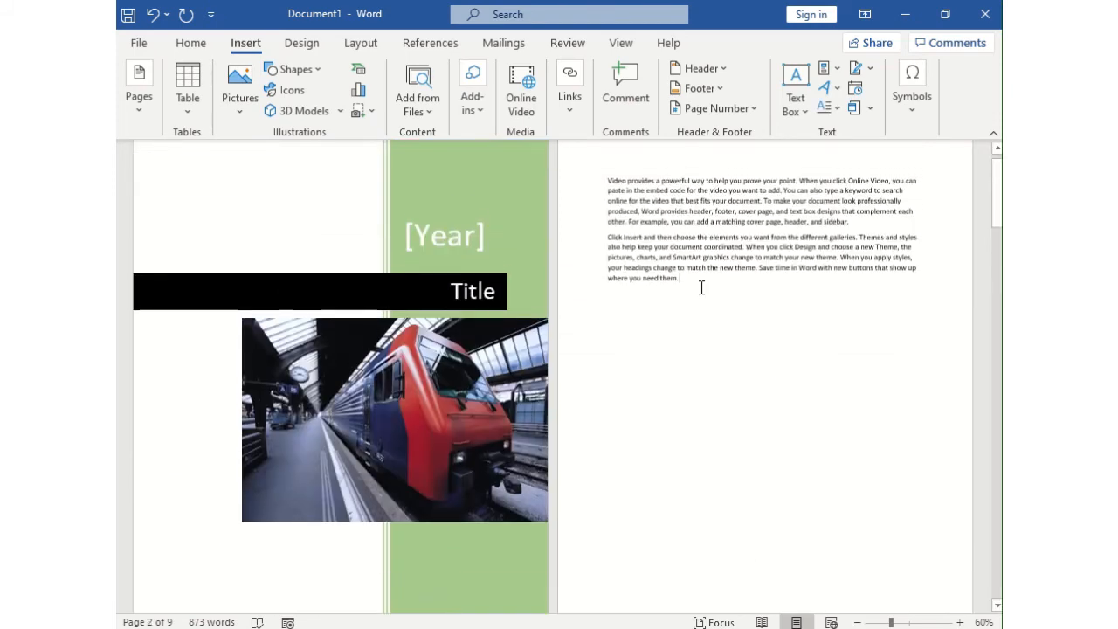
key("Return")
key("Return")
type("jjhjh")
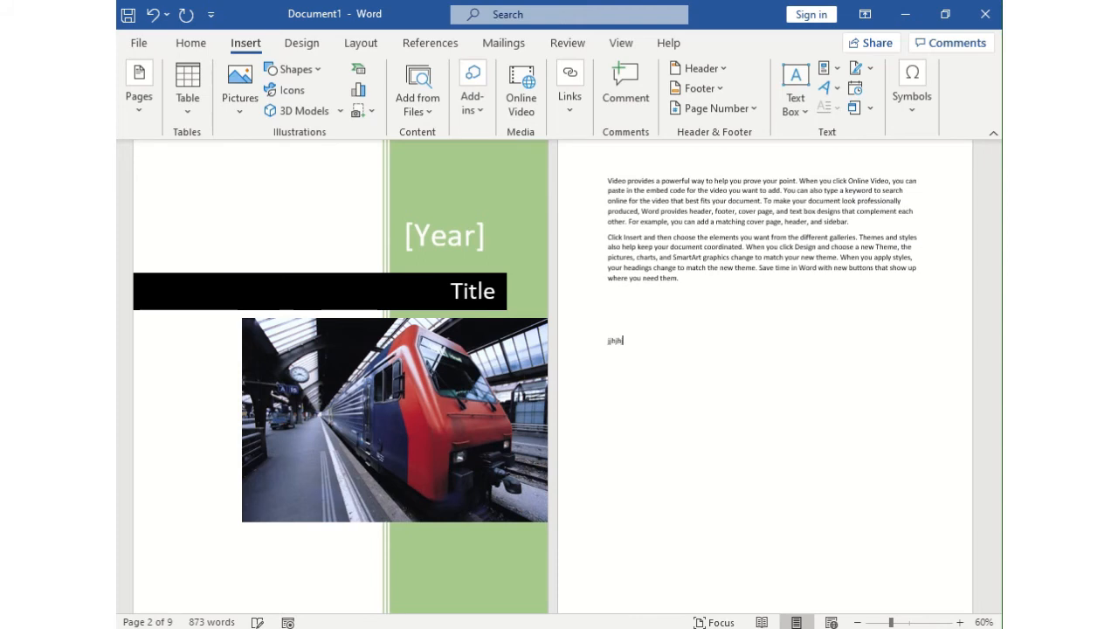
type("jhjhjhjh")
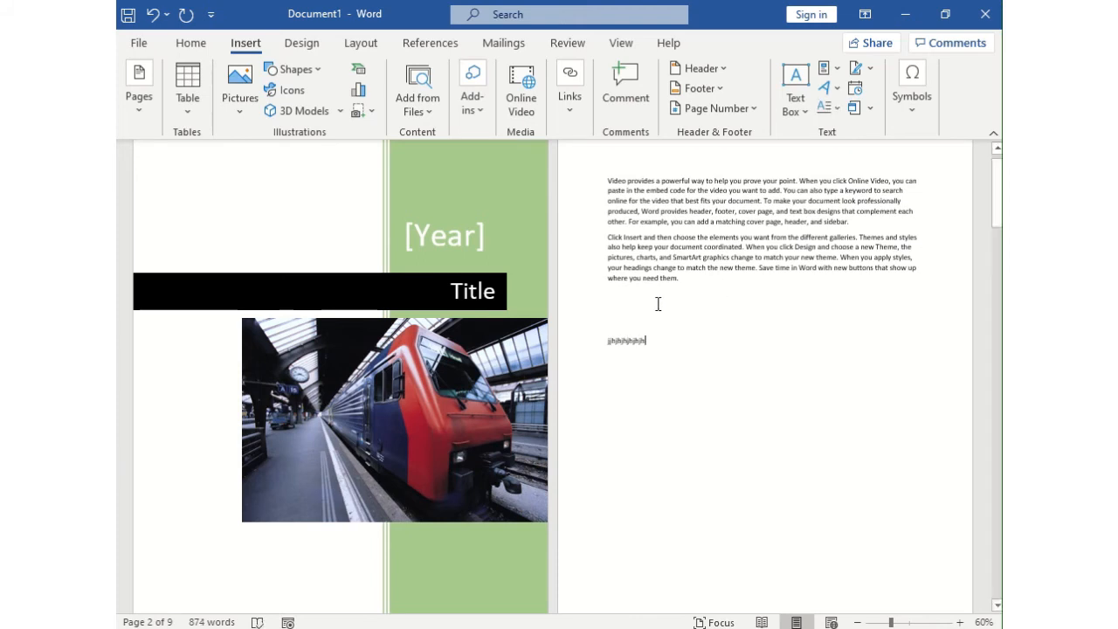
Step: Compare the position of the third page's text with the extended content on the second page
scroll(651, 345, "down", 4)
scroll(647, 351, "down", 2)
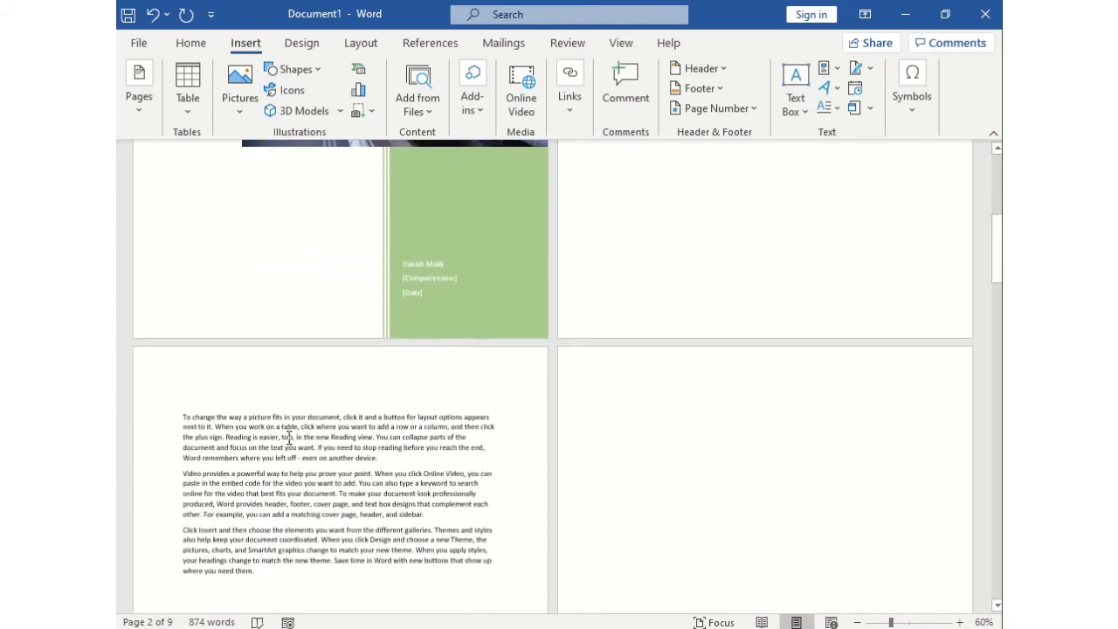
left_click(237, 409)
scroll(201, 373, "down", 1)
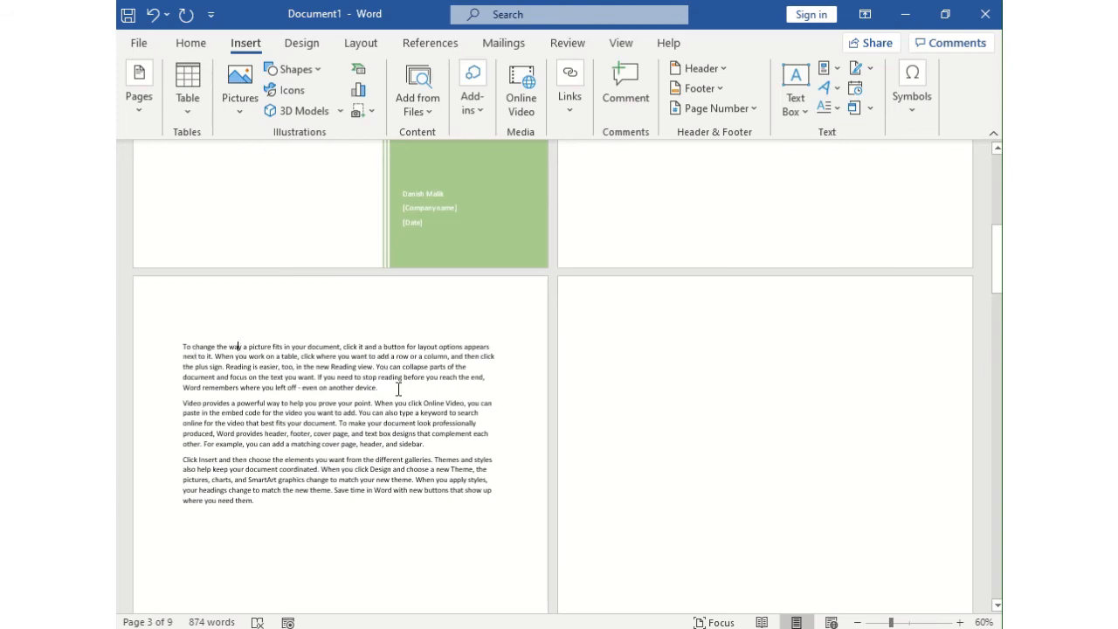
scroll(350, 367, "up", 6)
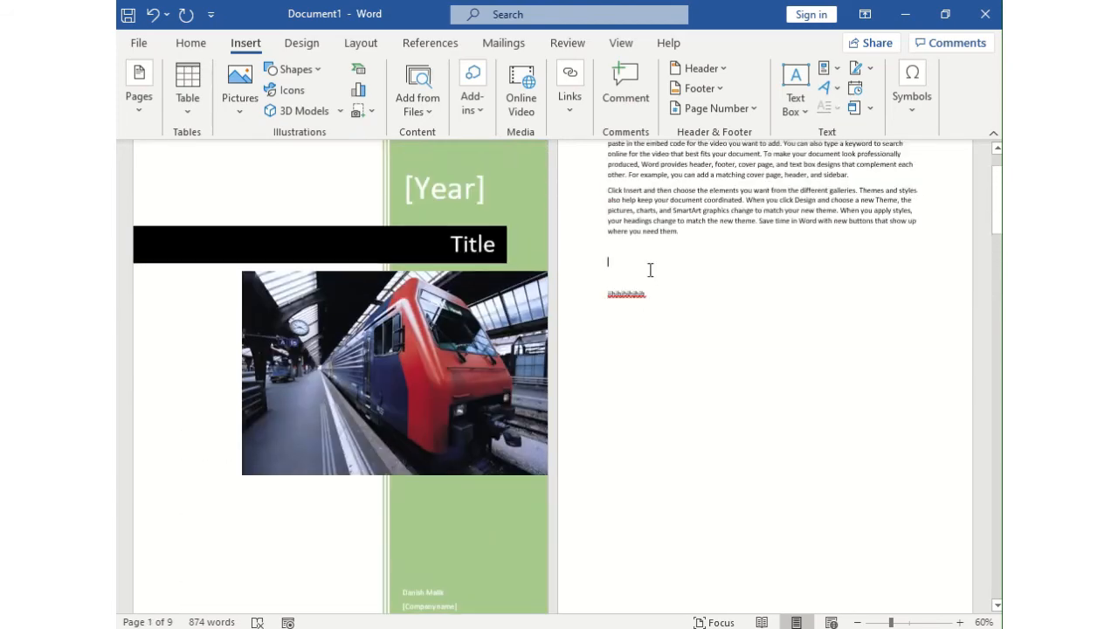
scroll(649, 268, "up", 1)
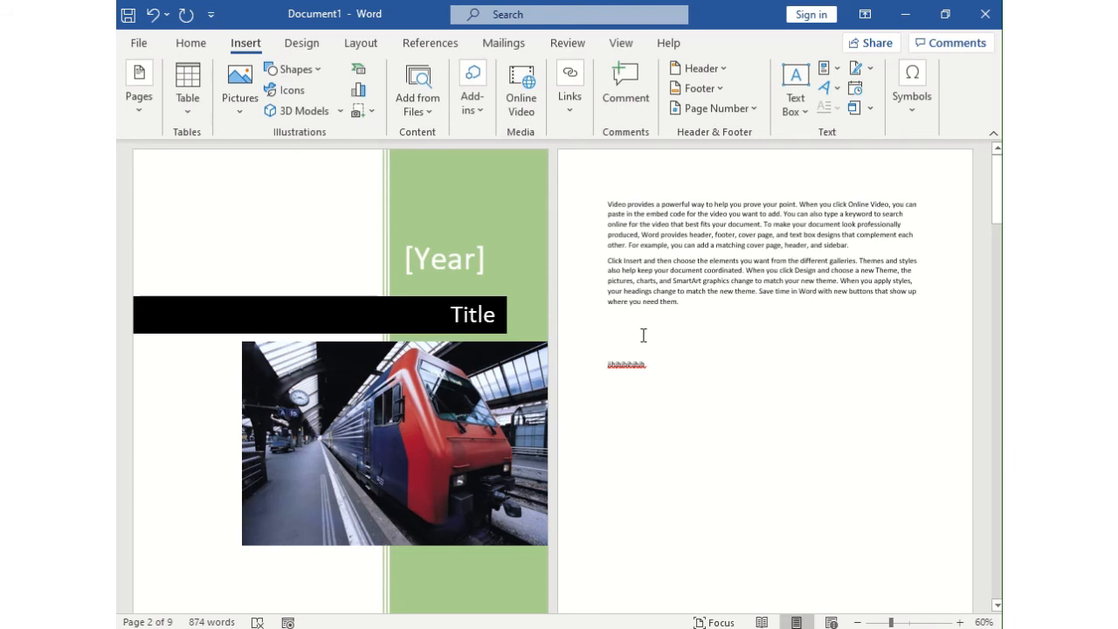
Step: Add six more empty lines above the filler text on the second page and check the following page
key("Return")
key("Return")
key("Return")
key("Return")
key("Return")
key("Return")
scroll(464, 510, "down", 1)
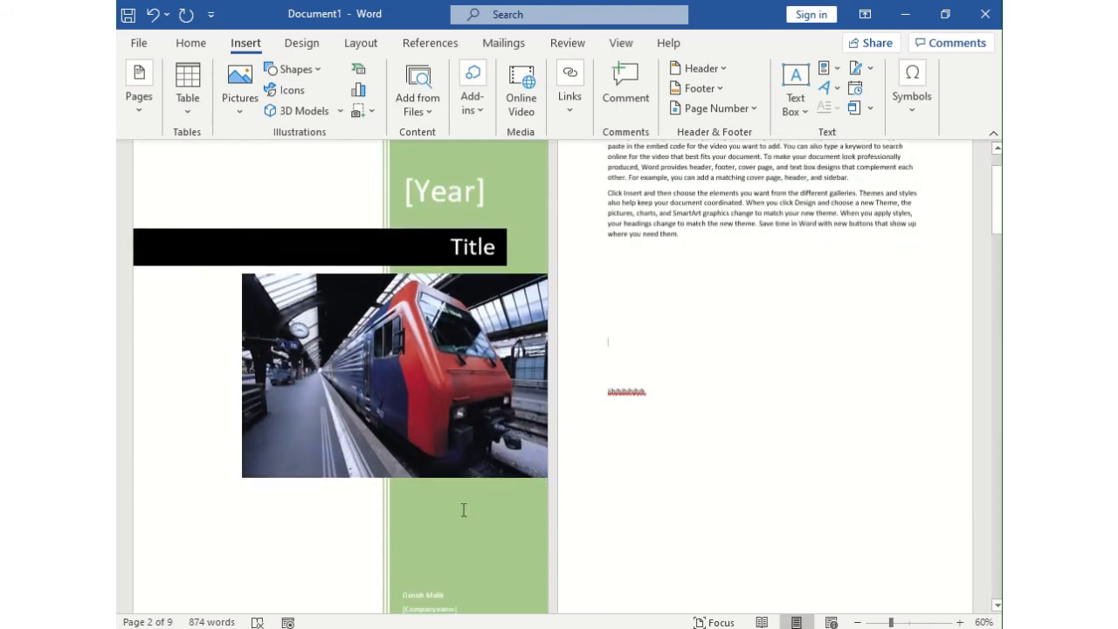
scroll(464, 510, "down", 3)
scroll(494, 434, "up", 2)
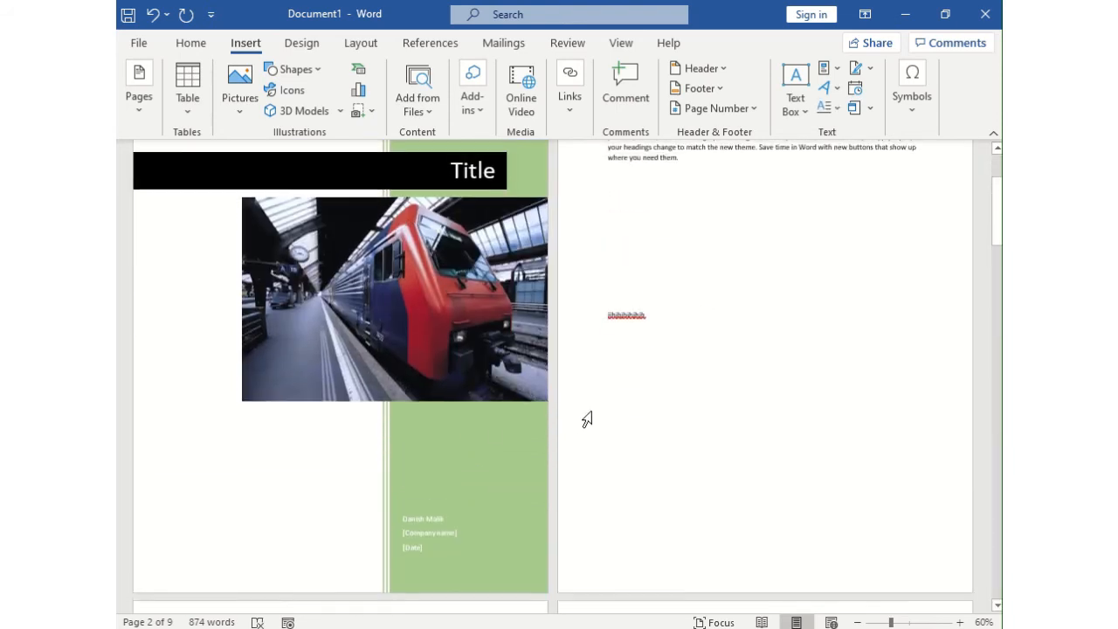
Step: Review the built-in cover page designs and the blank page and page break options without inserting anything
scroll(588, 420, "up", 2)
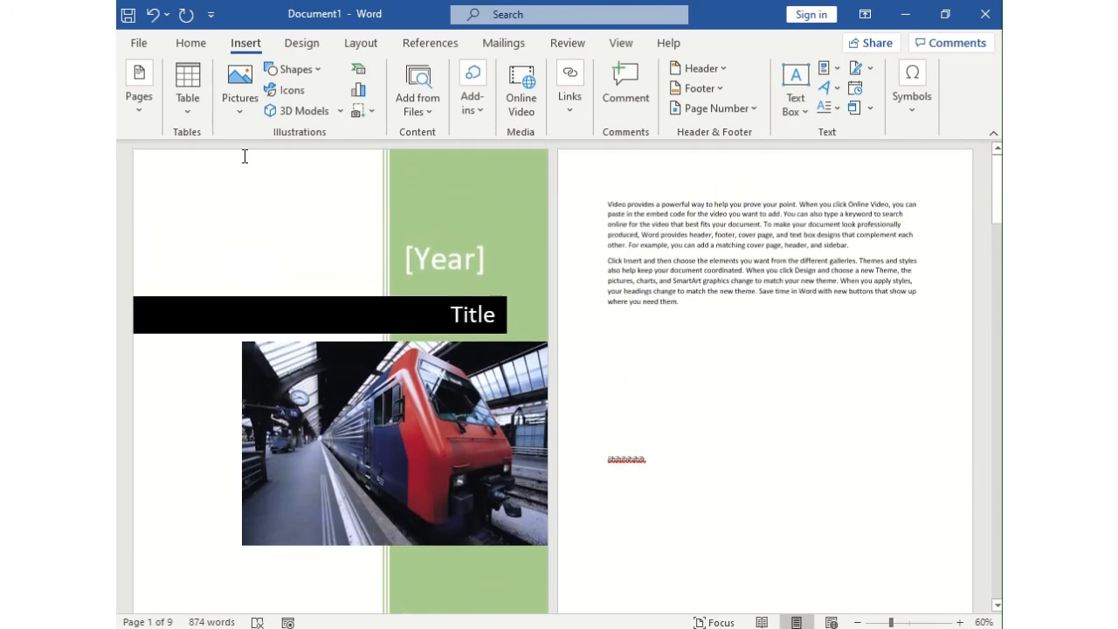
left_click(153, 121)
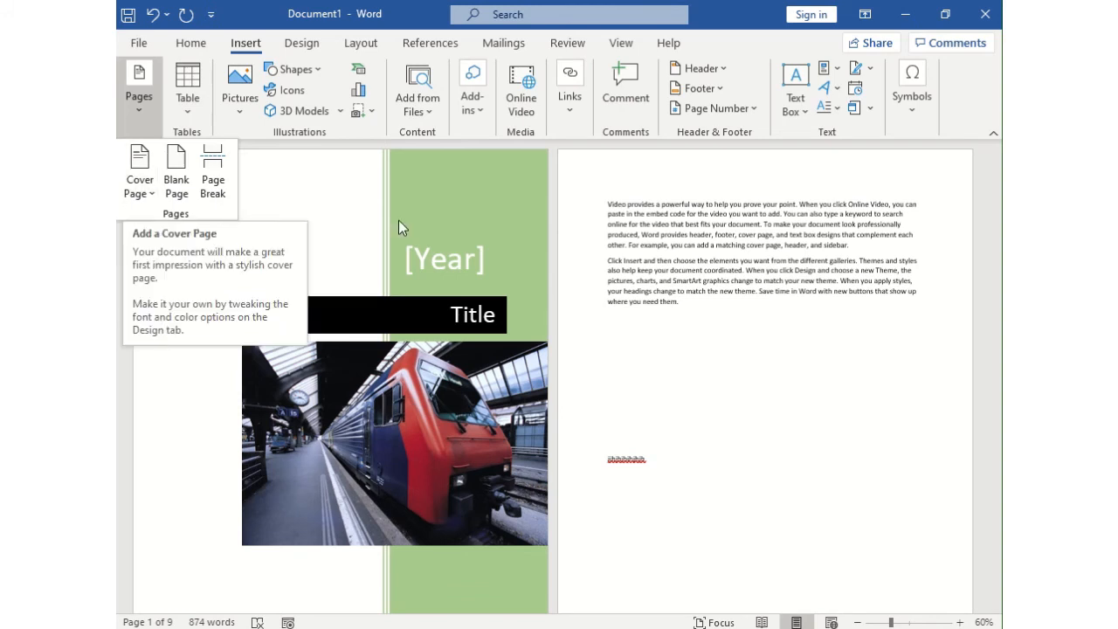
left_click(150, 194)
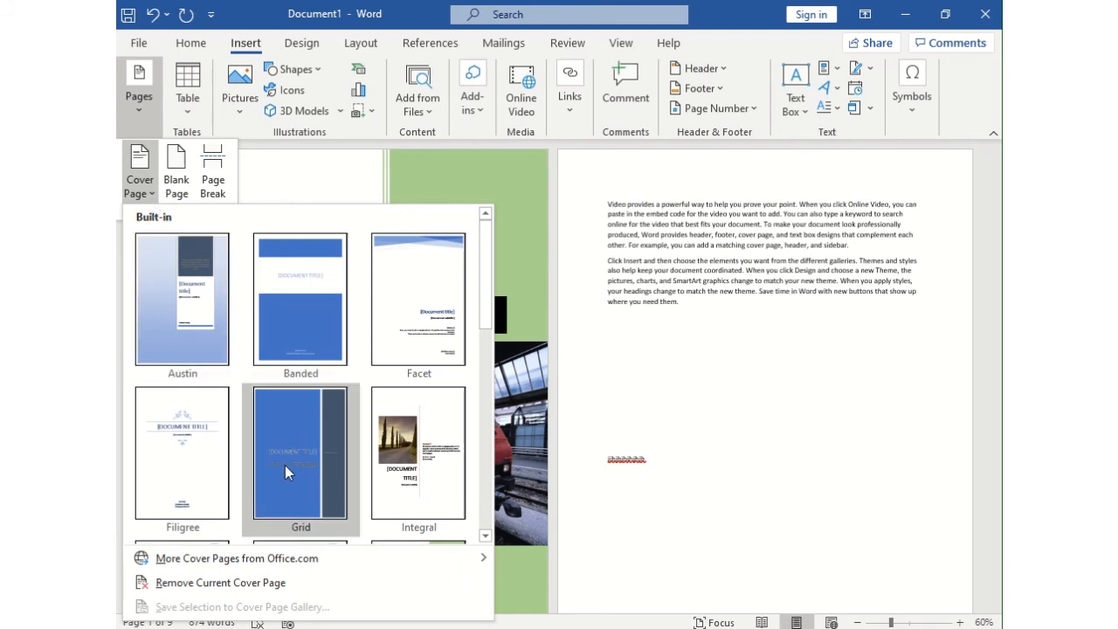
left_click(300, 555)
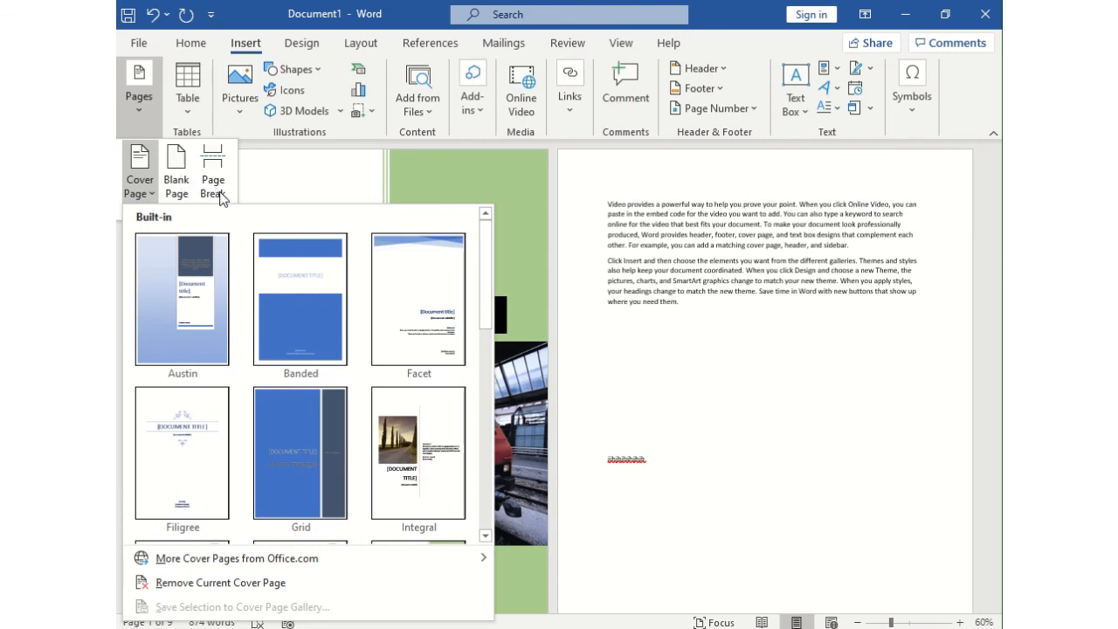
left_click(699, 299)
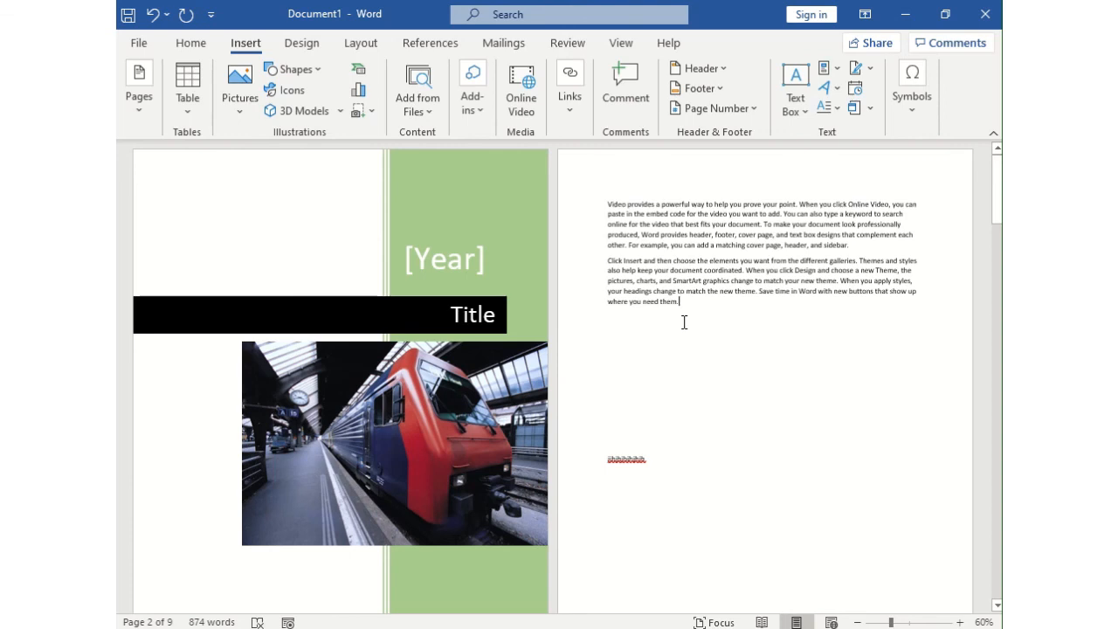
left_click(144, 115)
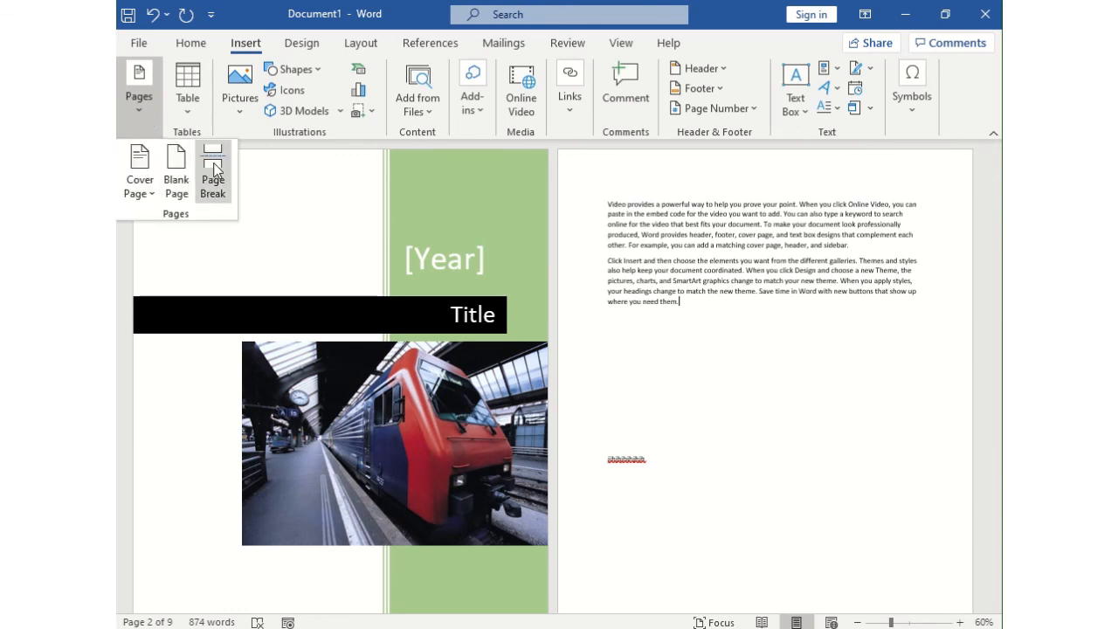
left_click(821, 289)
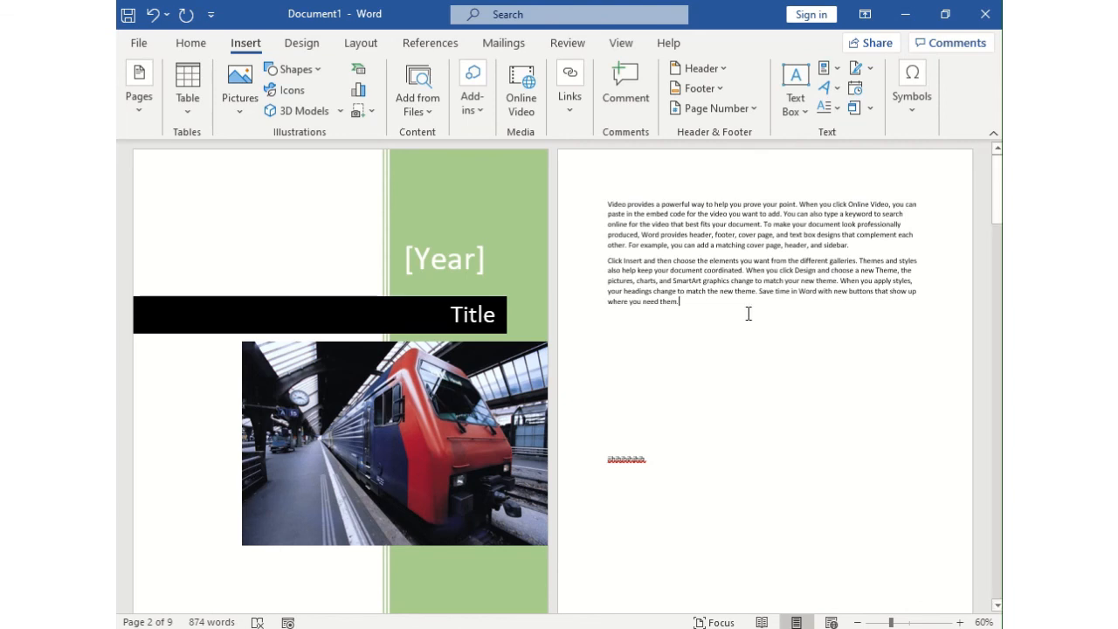
left_click(765, 304)
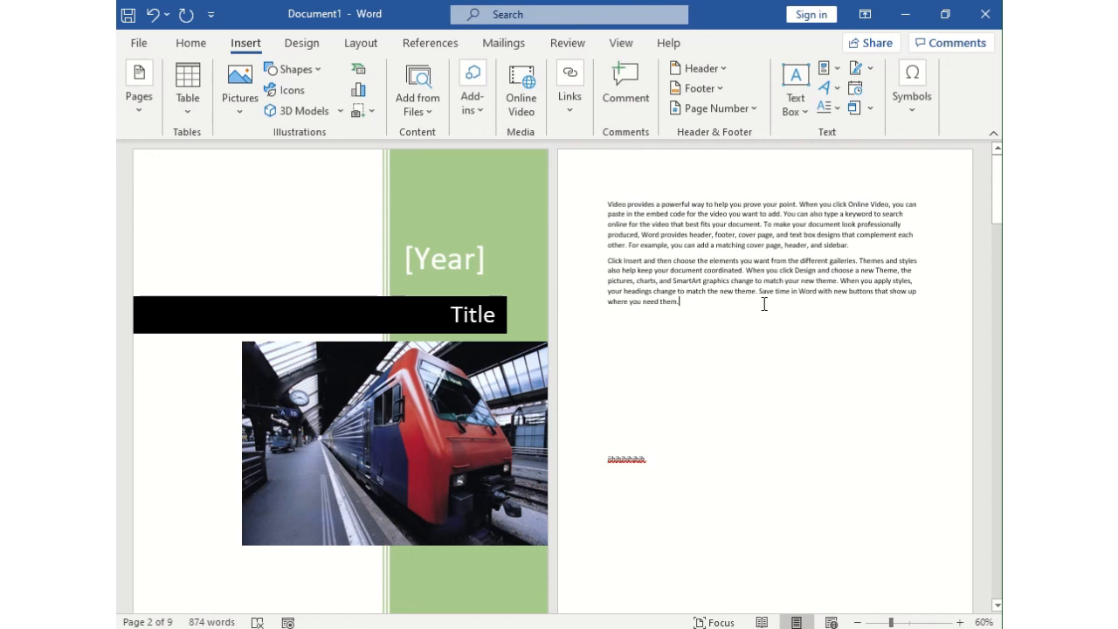